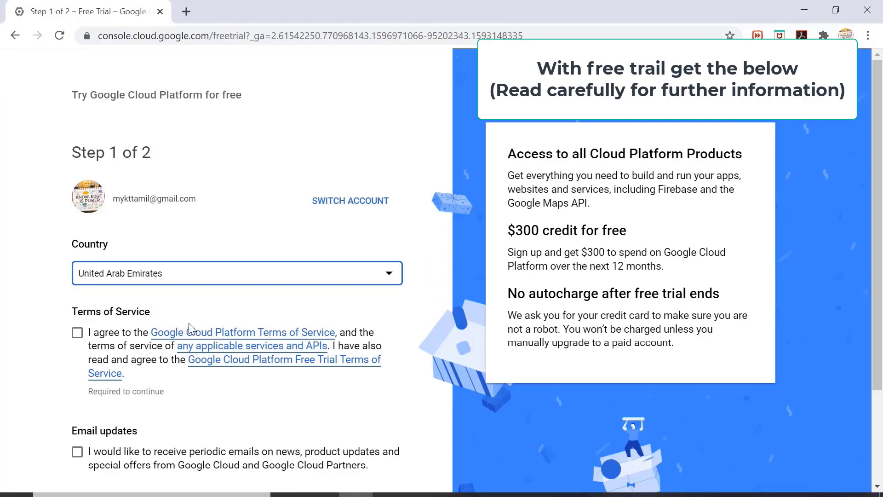
Set the signup country to India, agree to the Terms of Service and continue to step 2
click(215, 278)
key(i)
key(Down)
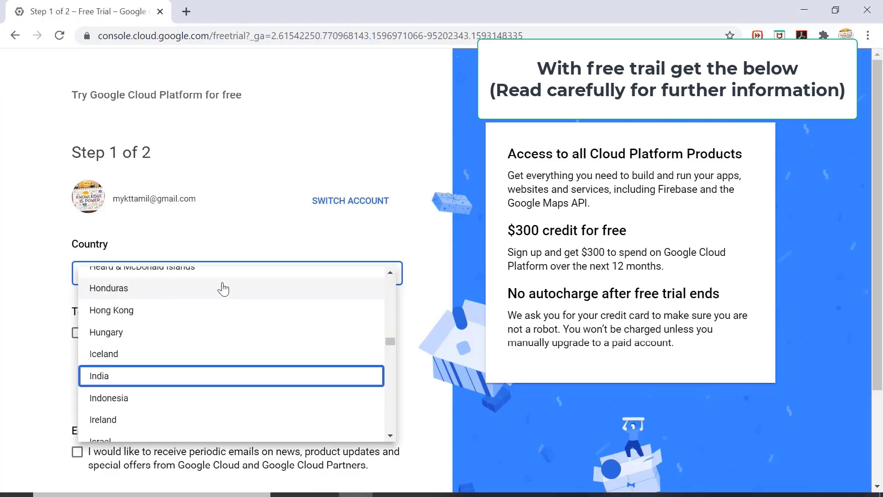
key(Tab)
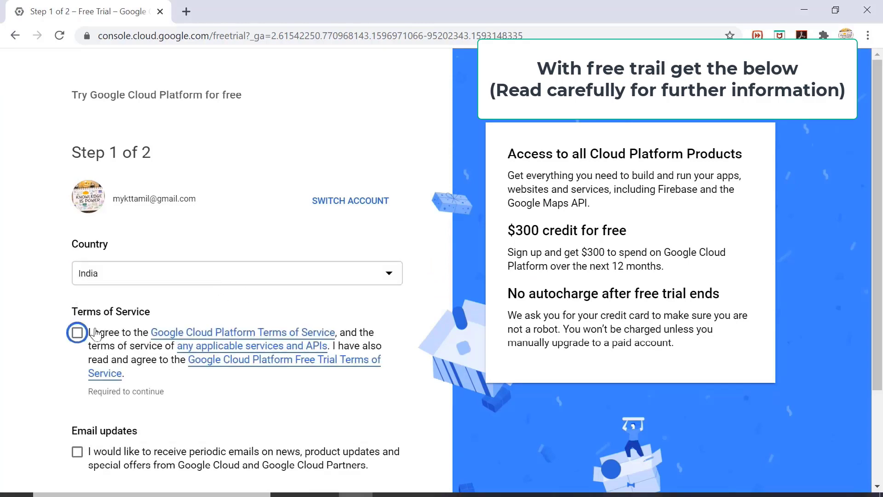
click(77, 333)
scroll(128, 343, down, 3)
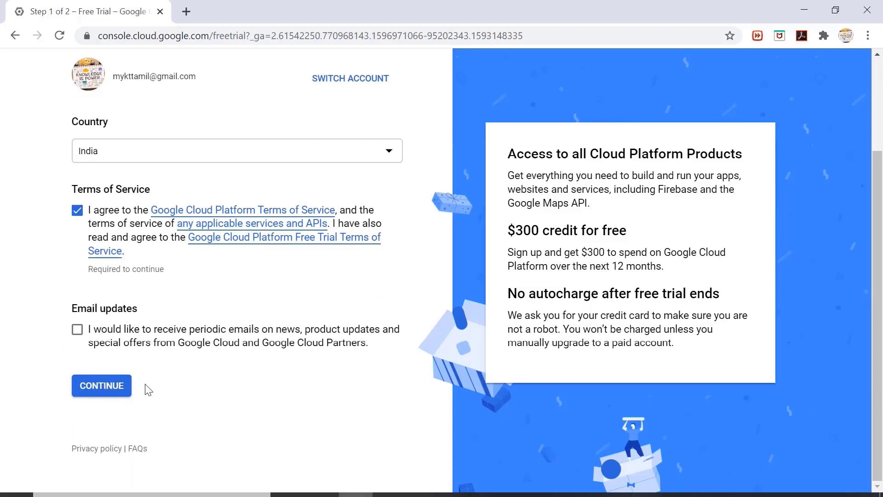
click(119, 394)
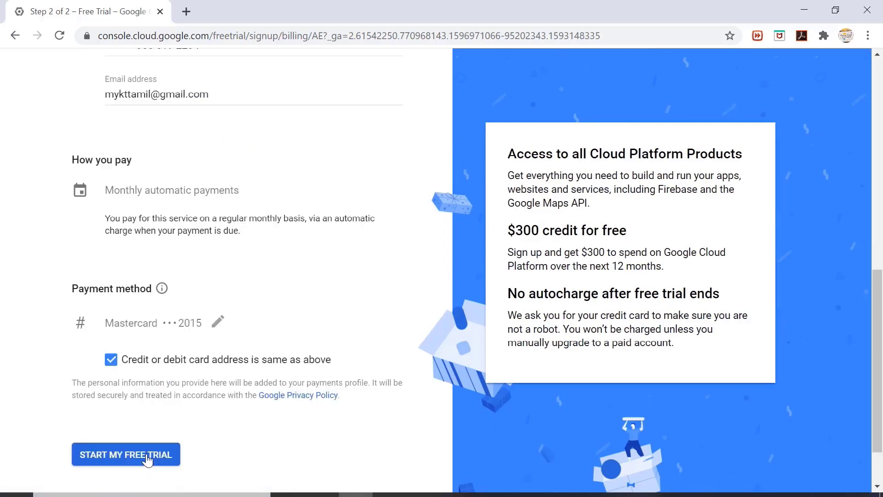
Start the free trial with the filled-in billing details and dismiss the welcome message
click(143, 456)
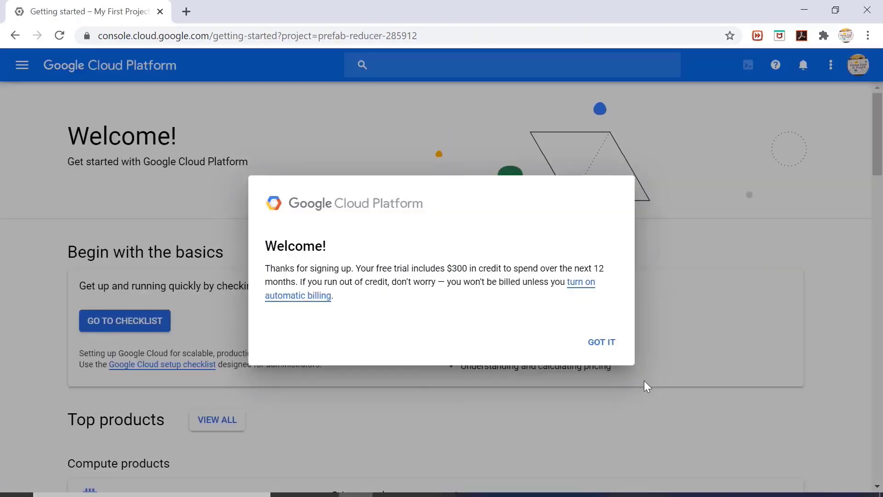
click(606, 343)
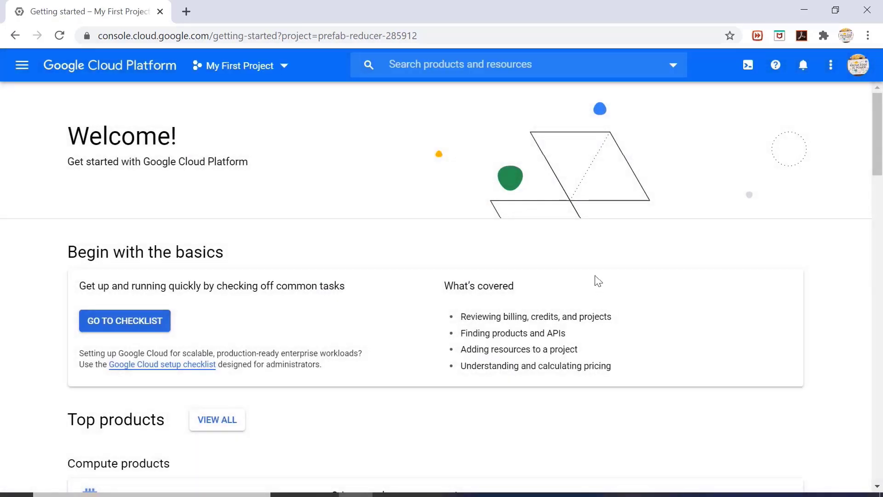
Create a new project named bigdataworld with no organization
click(279, 67)
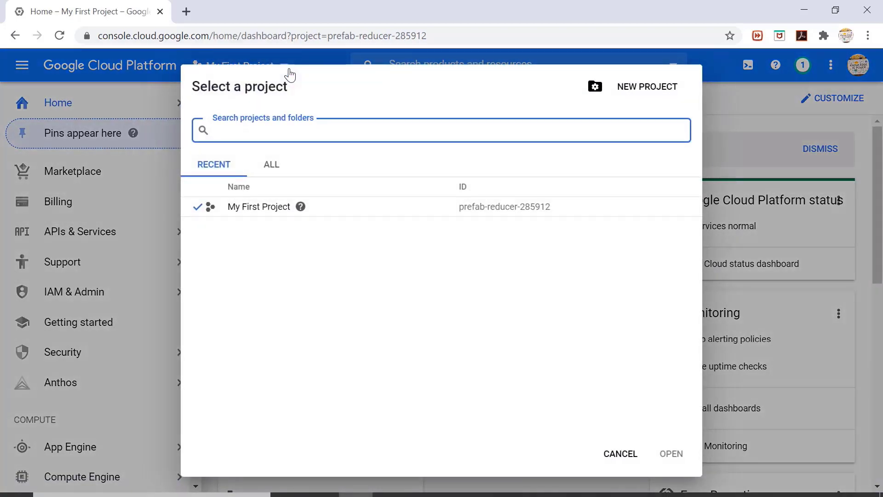
click(643, 88)
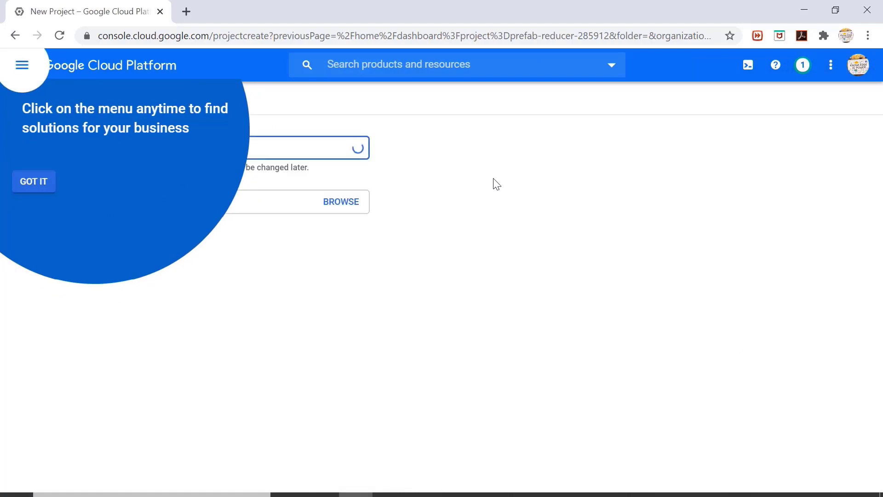
click(33, 181)
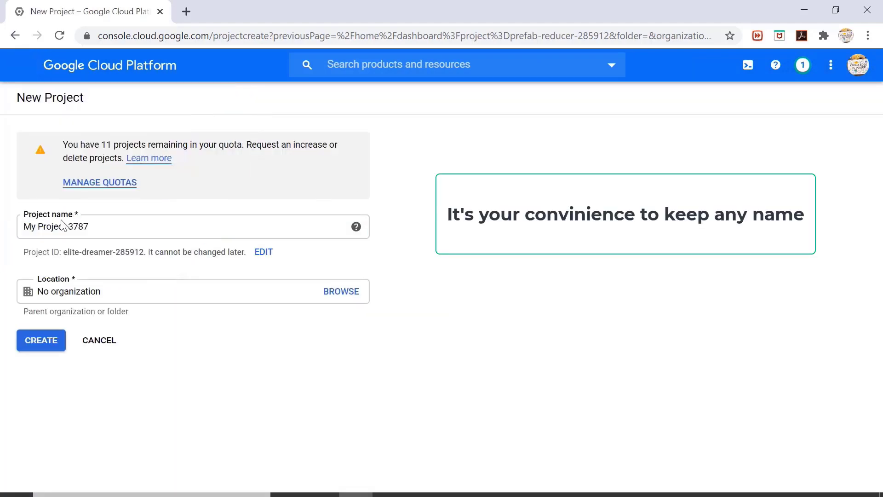
click(99, 226)
key(ctrl+a)
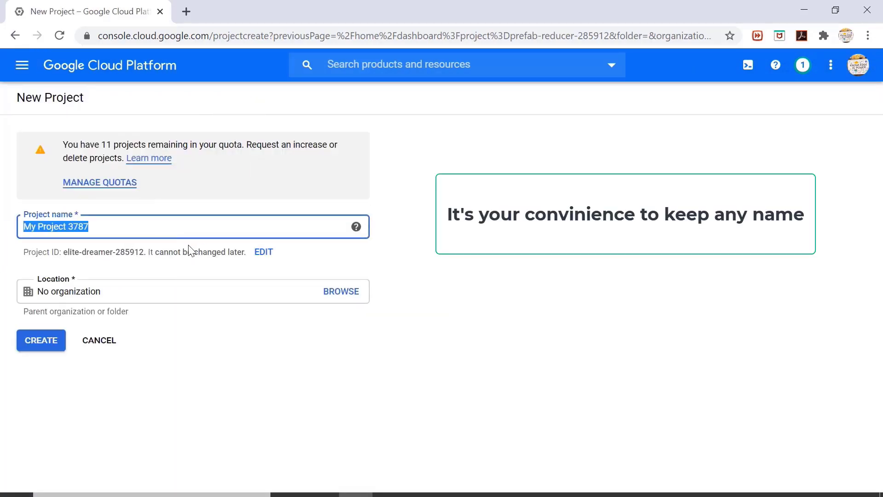
text(bigda)
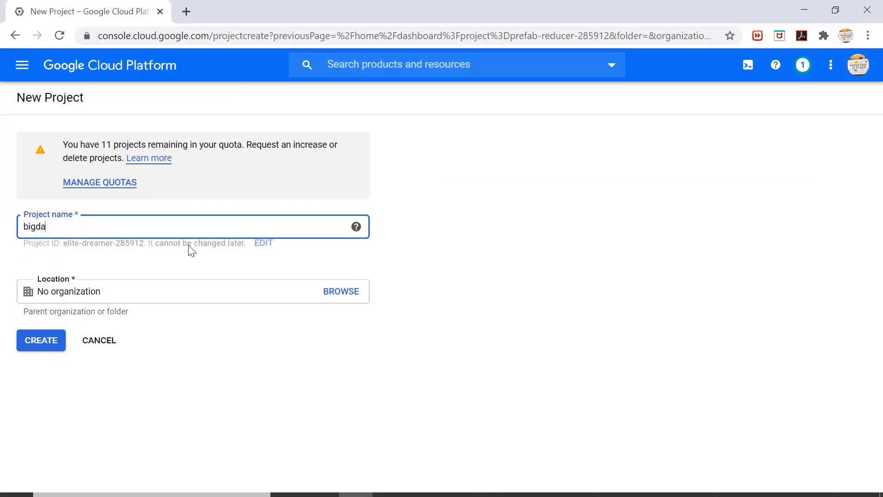
text(taworld)
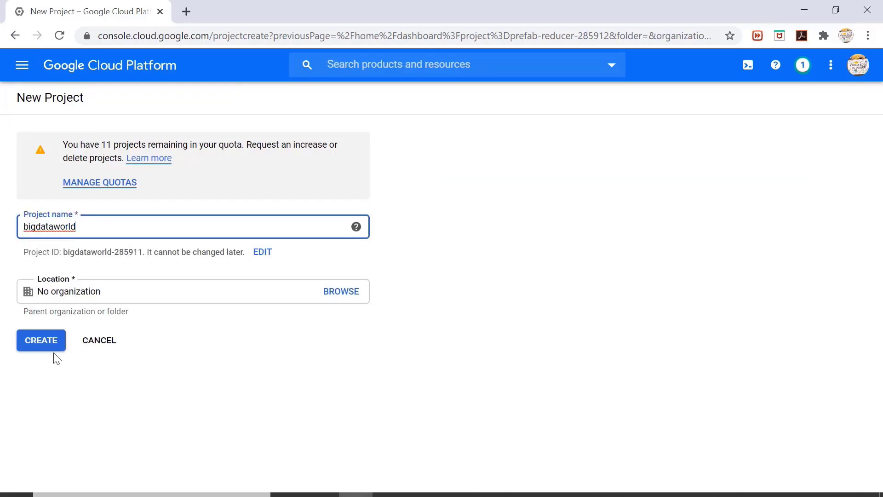
click(45, 342)
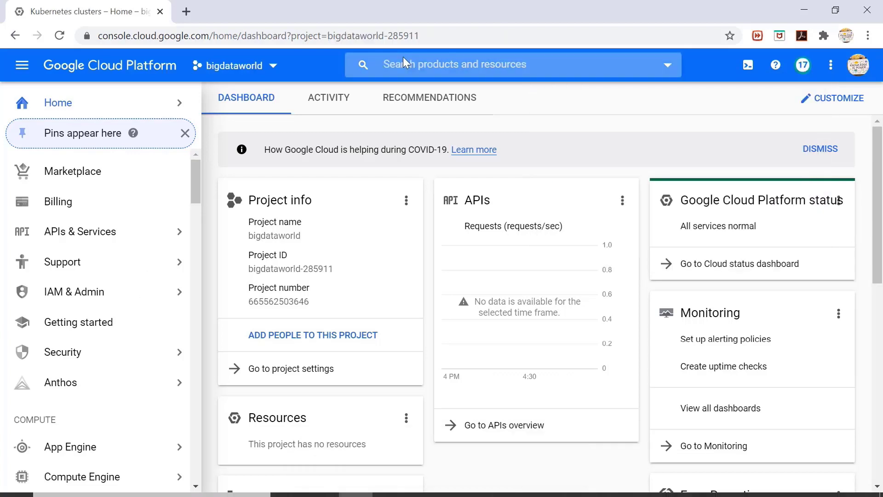
Search the console for dataproc, open Dataproc's clusters and enable the Cloud Dataproc API for the project
click(445, 67)
text(da)
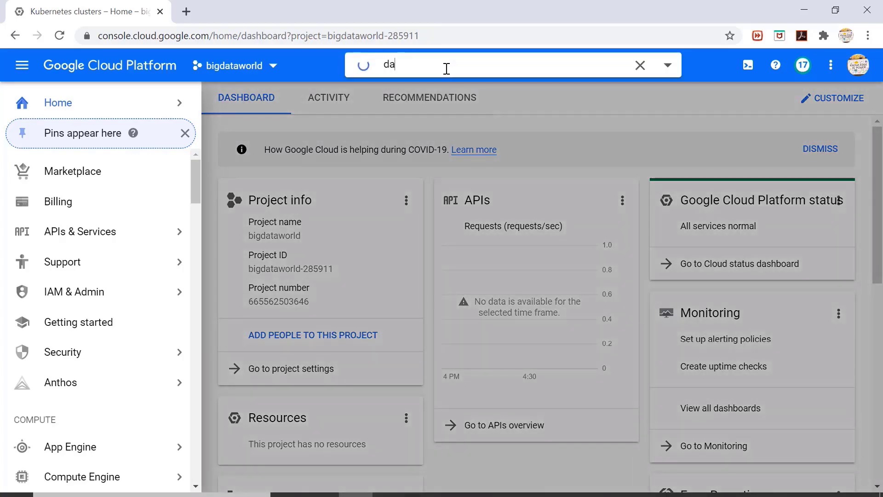
text(taproc)
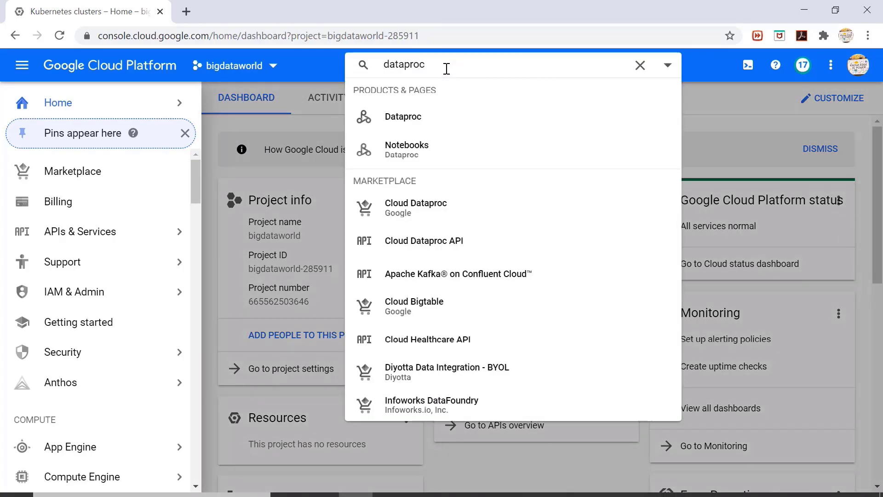
click(409, 117)
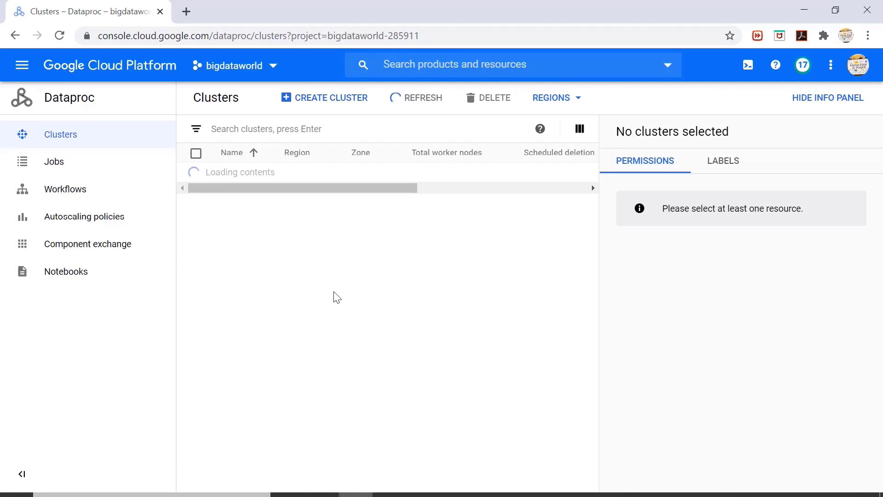
click(83, 139)
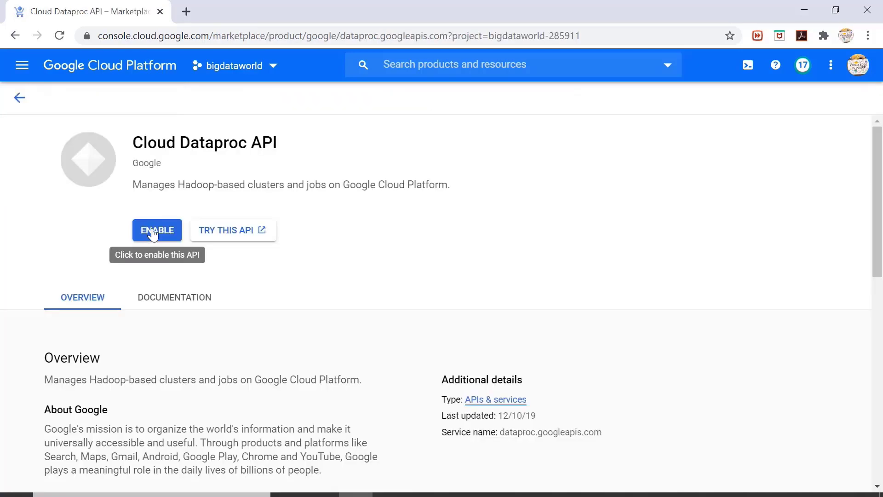
click(154, 234)
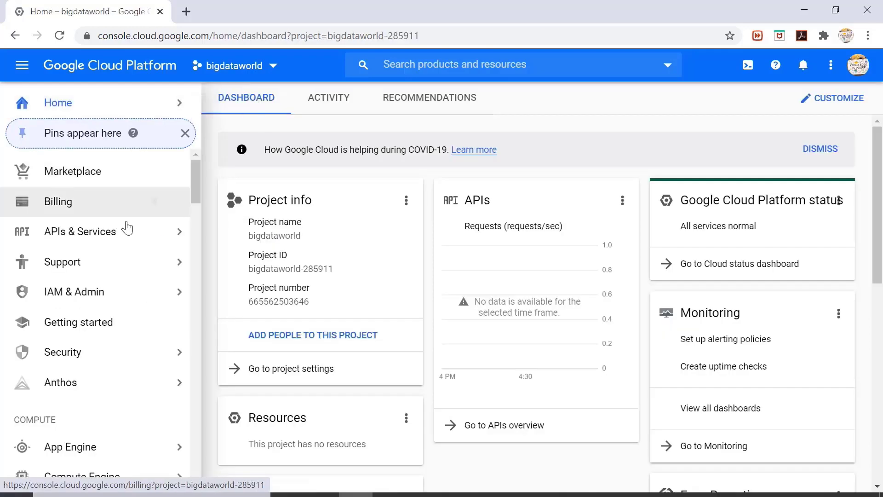
Open the Dataproc Clusters page from the Big Data services
scroll(158, 222, down, 9)
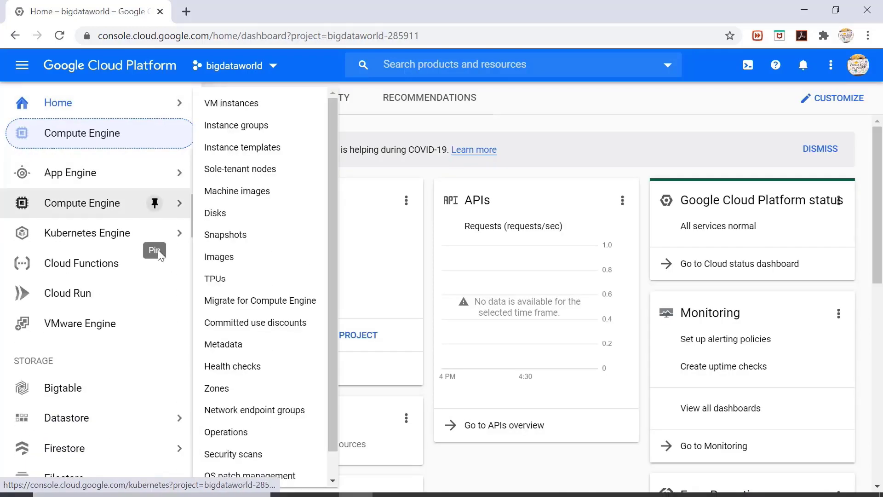
scroll(164, 292, down, 10)
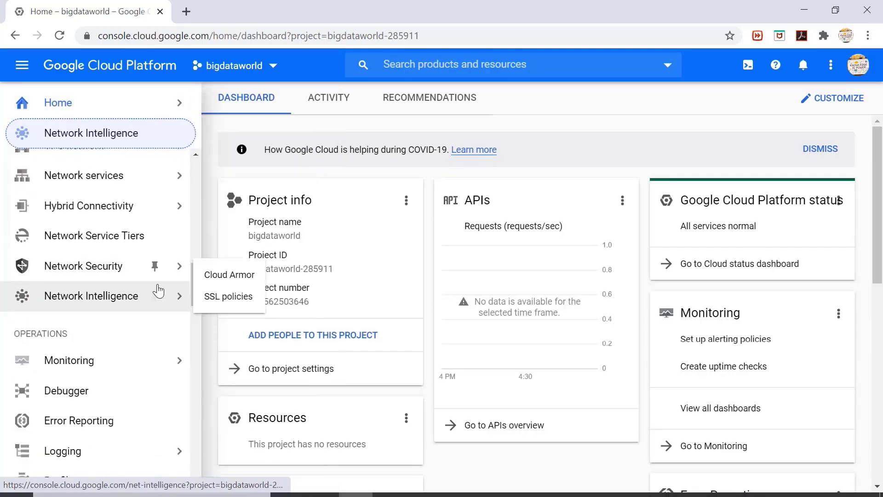
scroll(162, 289, down, 10)
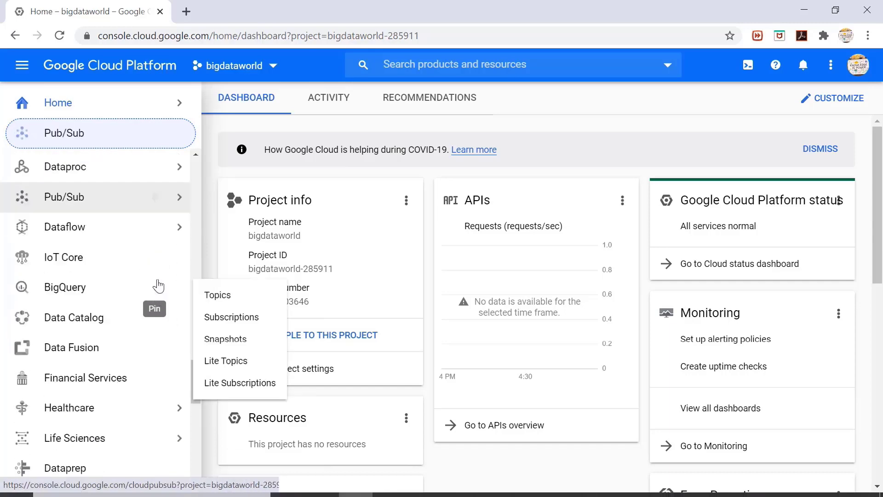
scroll(158, 286, down, 5)
scroll(158, 286, up, 5)
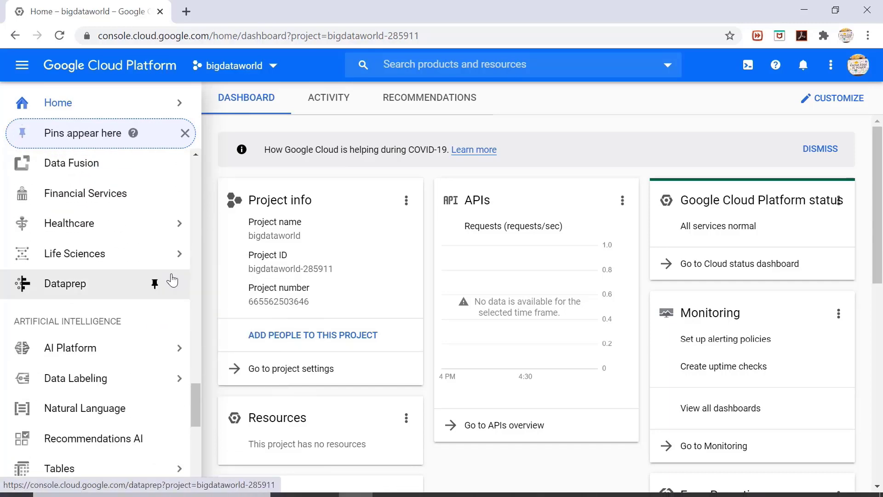
scroll(172, 281, up, 3)
mouse_move(118, 256)
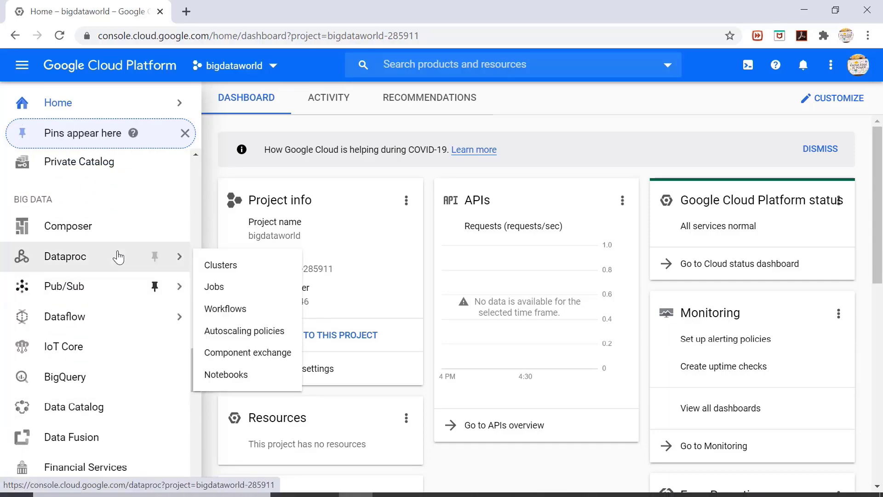
click(219, 265)
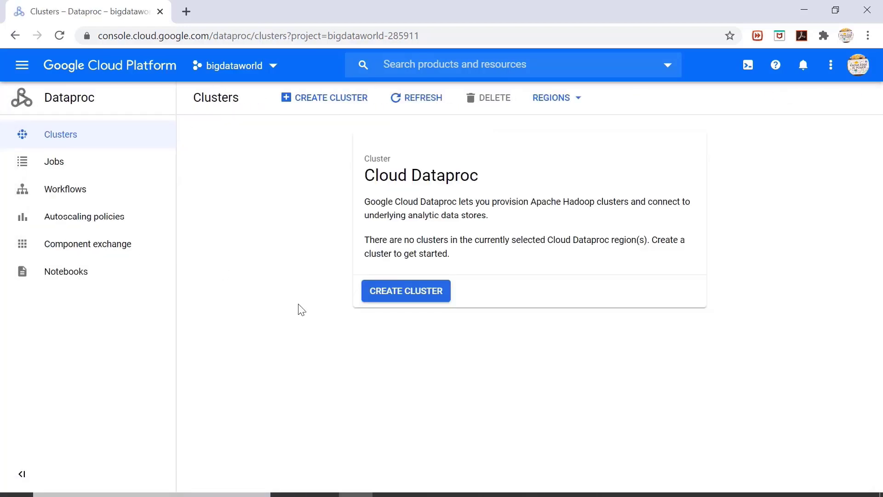
Start a new Dataproc cluster named bigdataworld and set its cluster mode to Single Node (1 master, 0 workers)
click(405, 299)
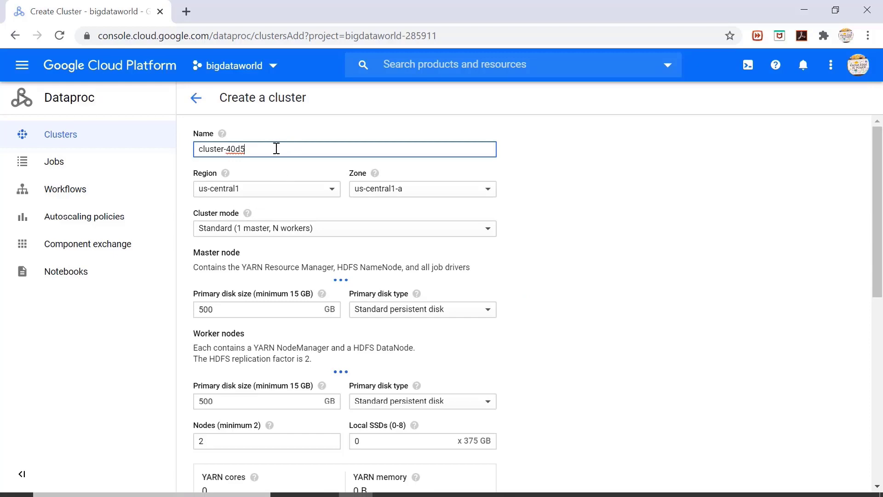
triple_click(276, 149)
text(bigdataworld)
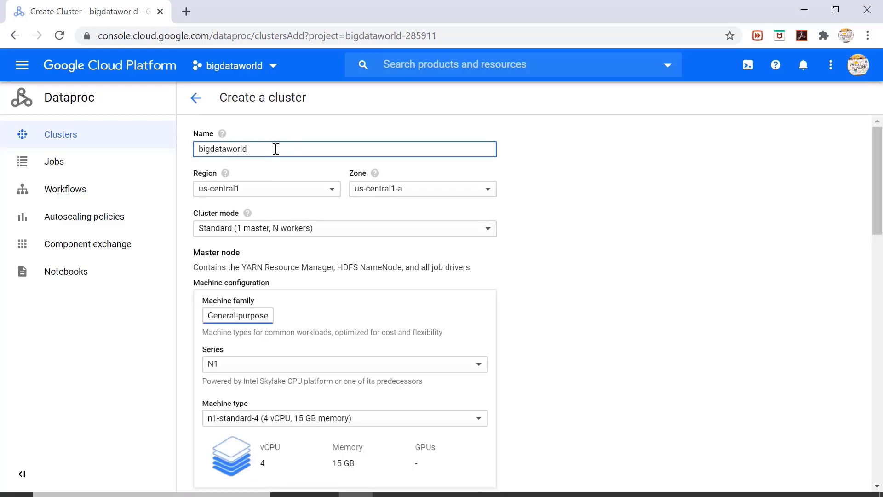
click(361, 230)
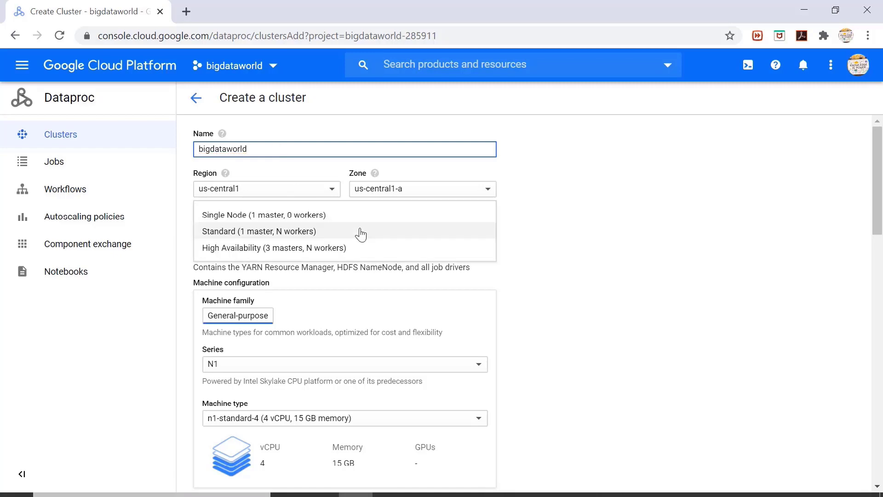
click(305, 213)
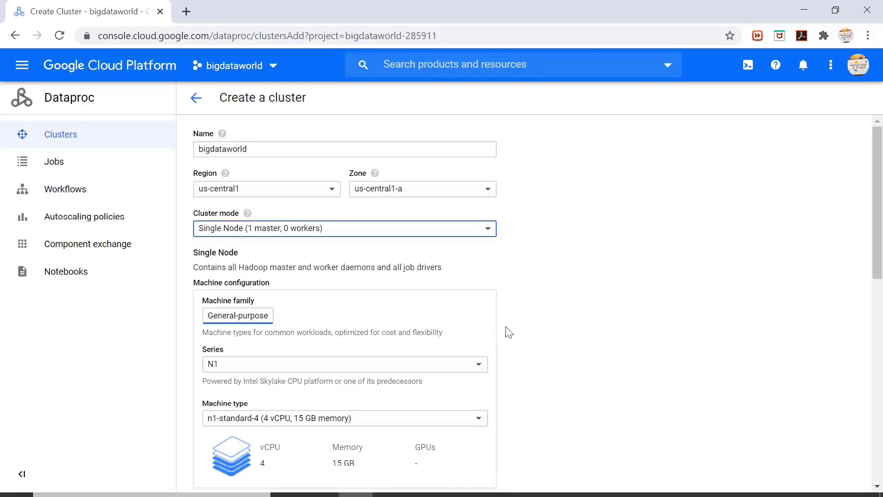
Set the cluster's machine type to n1-standard-8 (8 vCPU, 30 GB memory)
scroll(546, 327, down, 3)
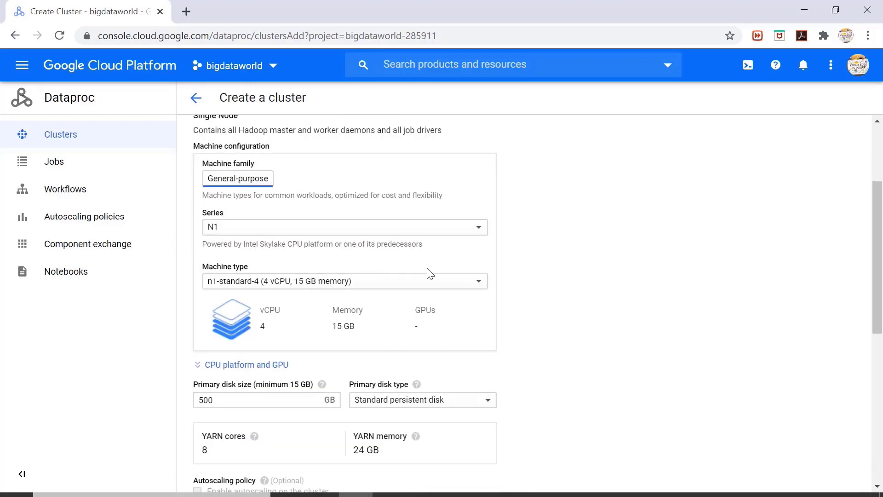
click(396, 288)
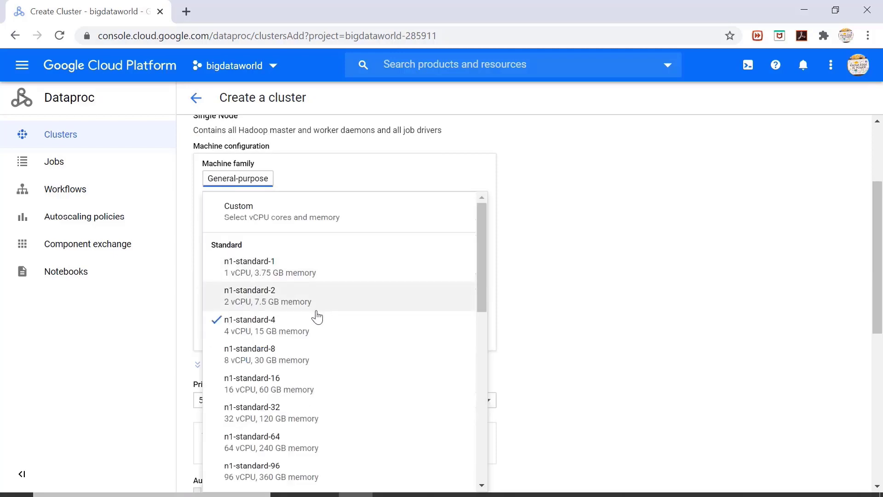
click(295, 360)
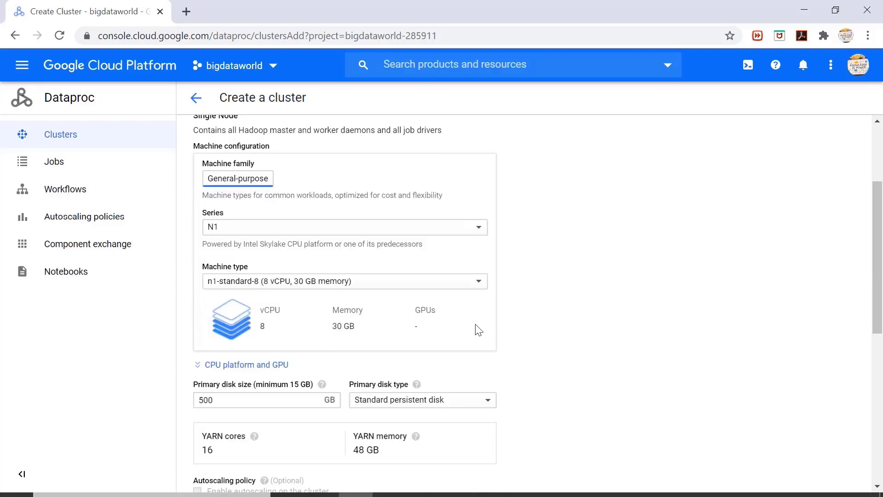
Set the cluster's primary disk size to 15 GB
scroll(552, 318, down, 3)
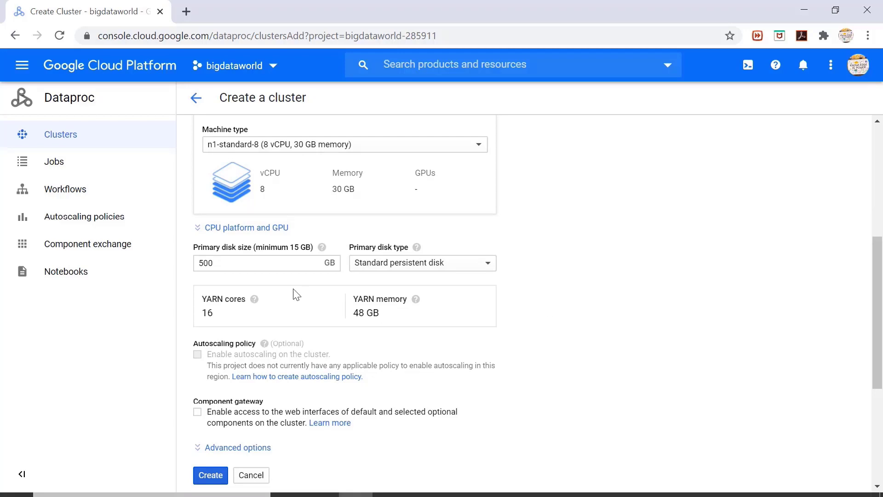
click(244, 263)
key(ctrl+a)
text(1)
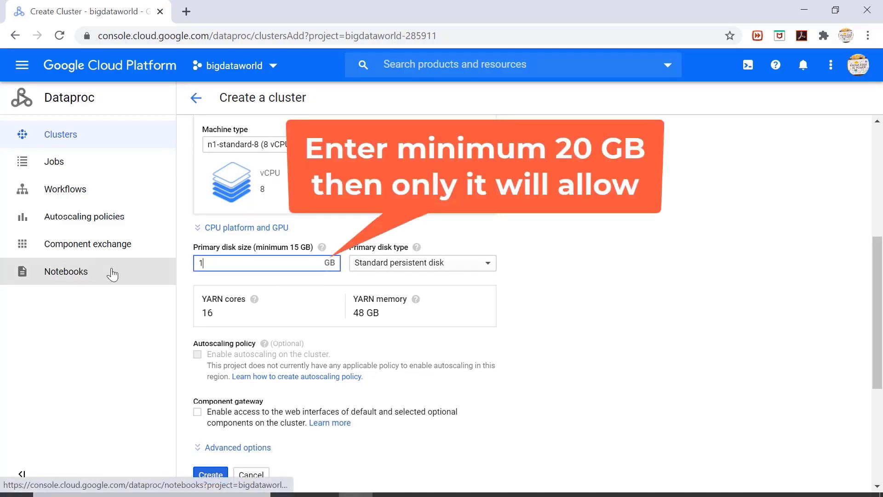
text(5)
key(Tab)
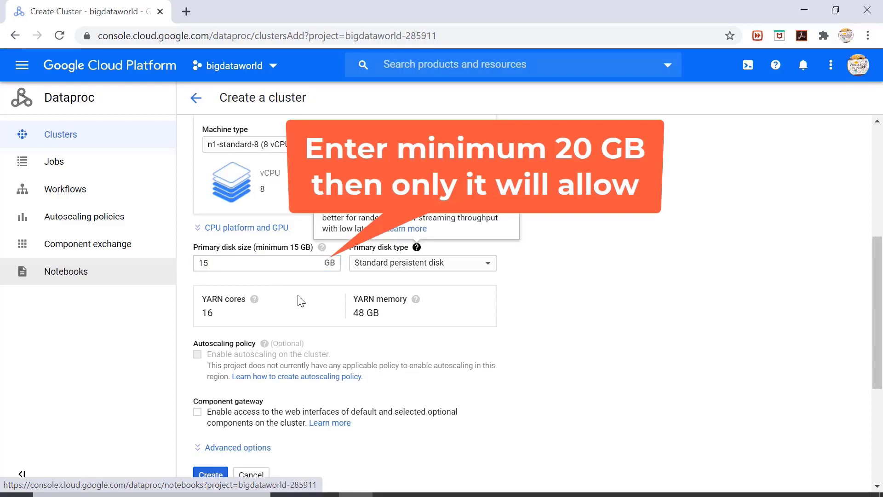
Check the available primary disk types and keep Standard persistent disk
click(465, 271)
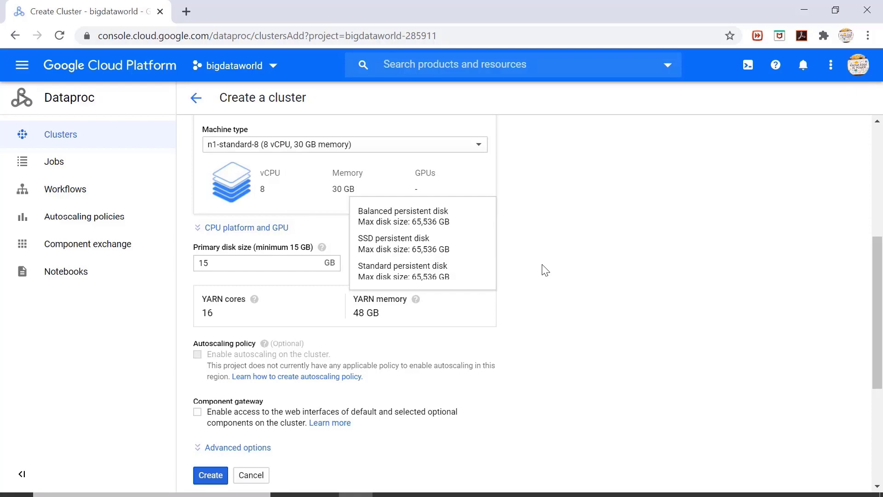
click(545, 270)
click(454, 265)
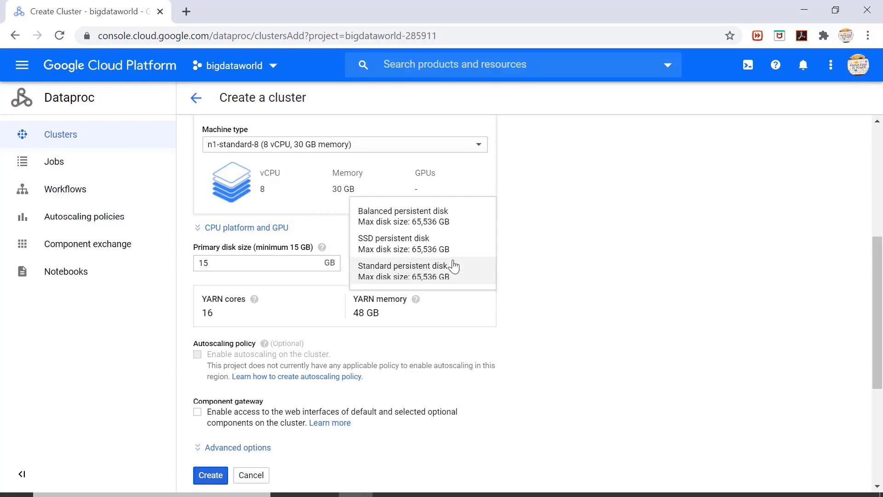
scroll(460, 244, up, 3)
scroll(552, 320, down, 3)
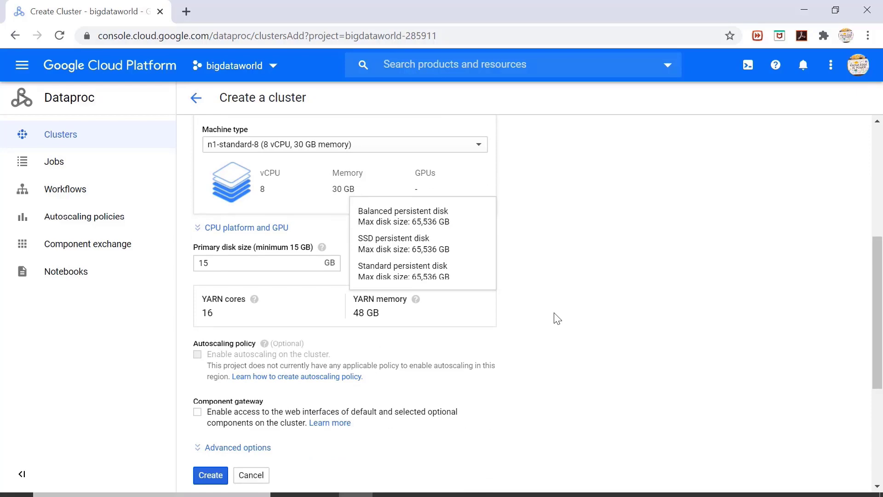
click(561, 315)
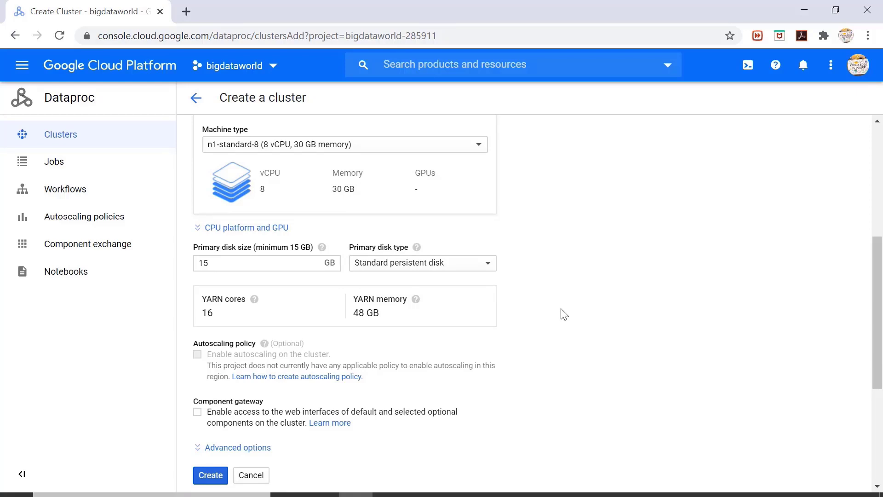
Enable component gateway access to the cluster's web interfaces and expand the advanced options
scroll(561, 314, down, 3)
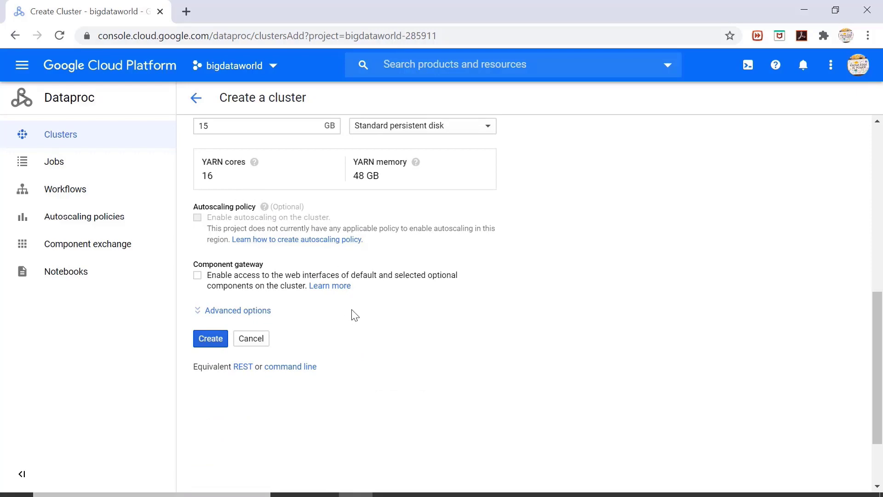
click(198, 276)
click(215, 313)
Change the cluster's Dataproc image to version 1.5 (Debian 10, Hadoop 2.10, Spark 2.4)
scroll(366, 330, down, 5)
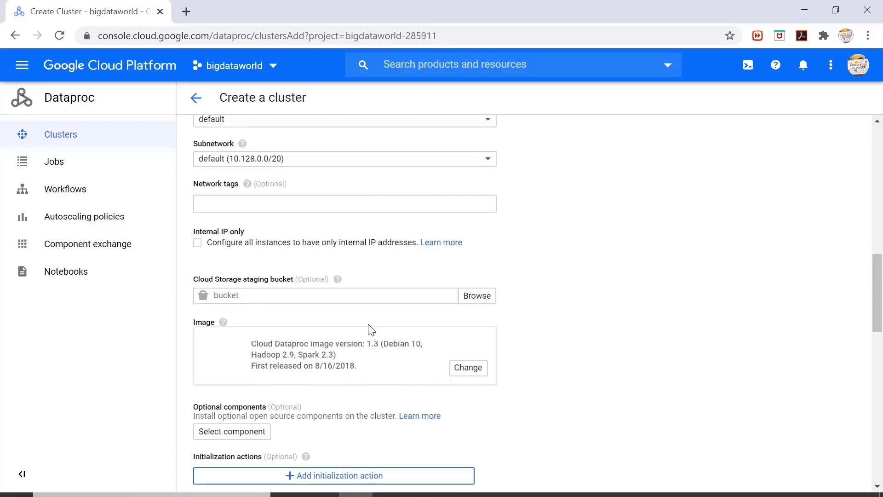
scroll(400, 330, down, 4)
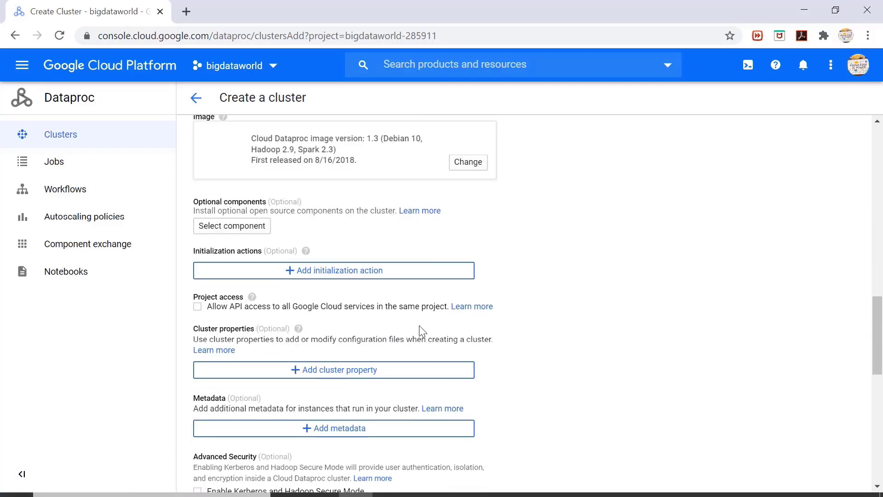
scroll(420, 331, up, 8)
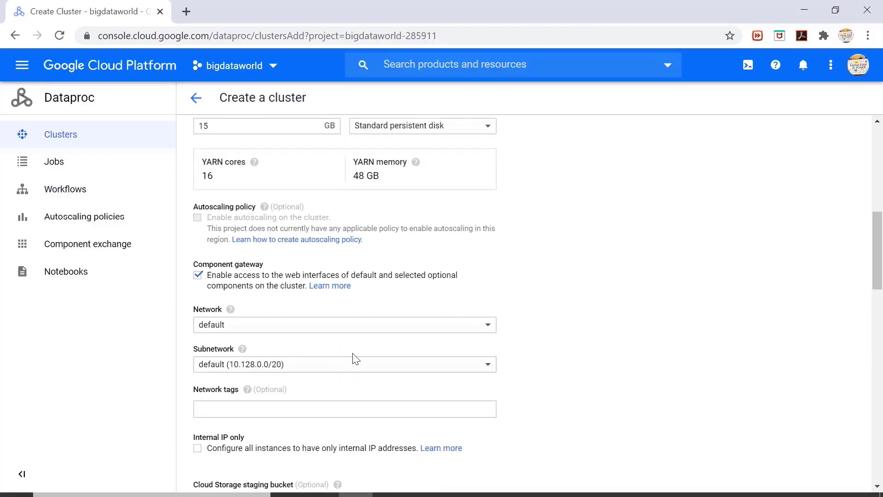
scroll(276, 330, down, 3)
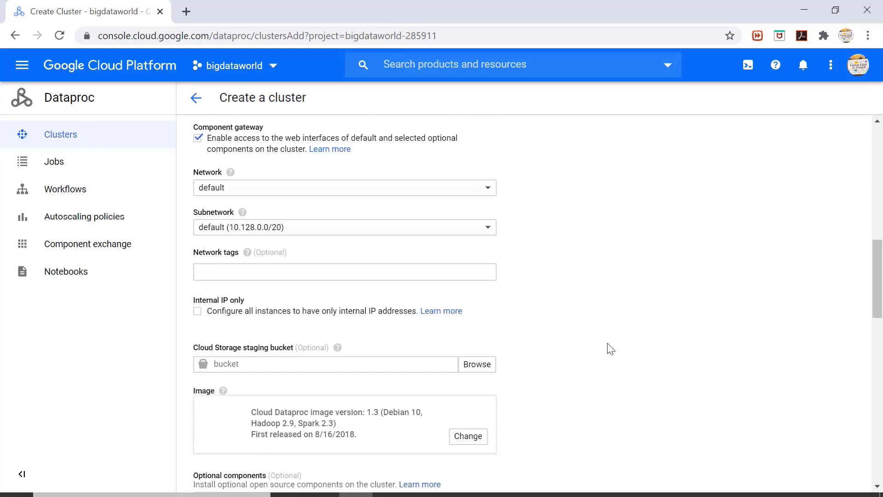
scroll(611, 345, down, 4)
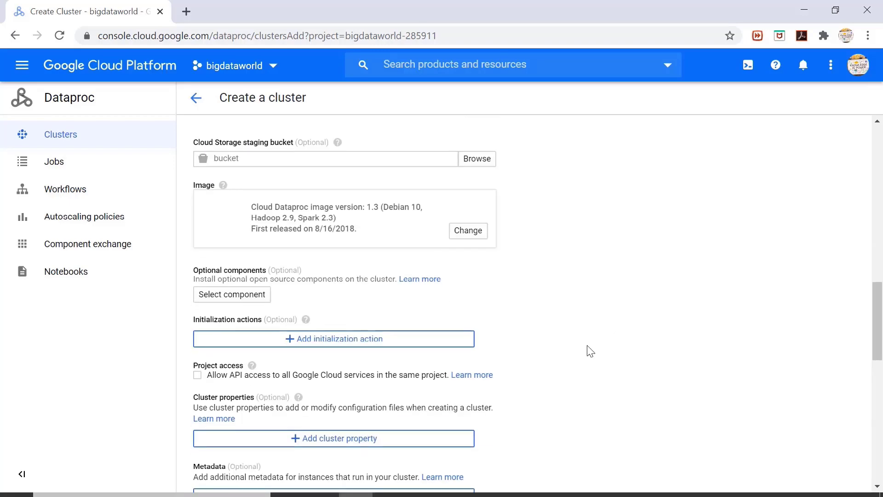
click(466, 237)
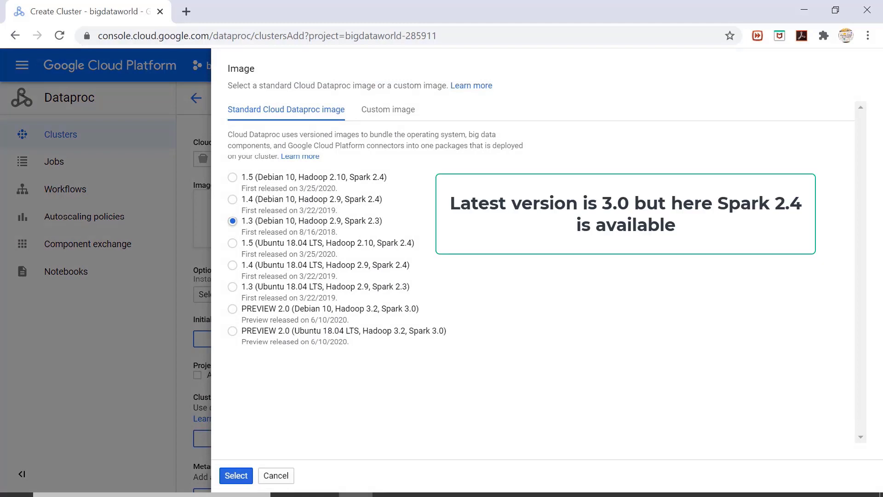
click(232, 177)
click(237, 475)
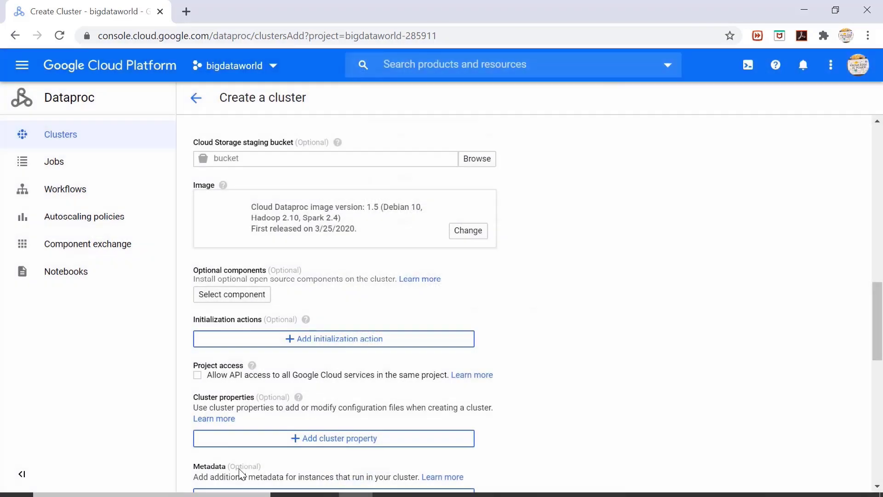
Add the optional components Anaconda, Hive WebHCat, Jupyter Notebook and Zeppelin Notebook to the cluster
scroll(494, 341, down, 3)
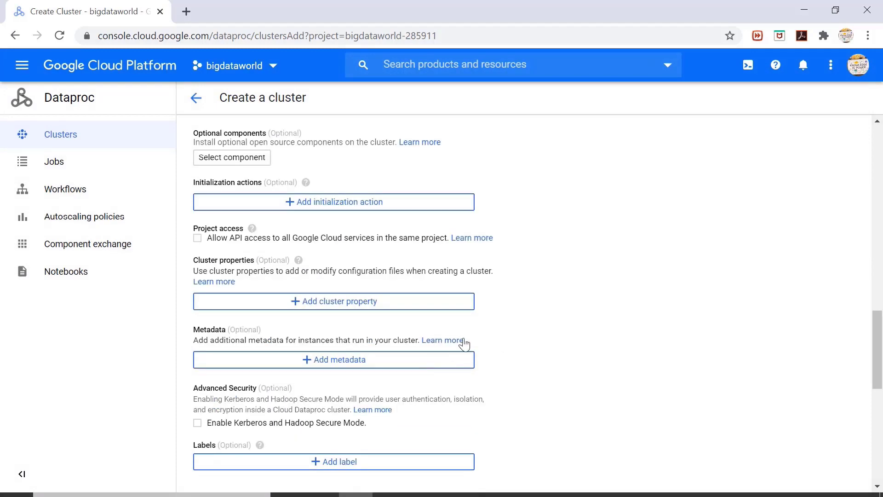
scroll(474, 335, down, 3)
scroll(495, 331, down, 4)
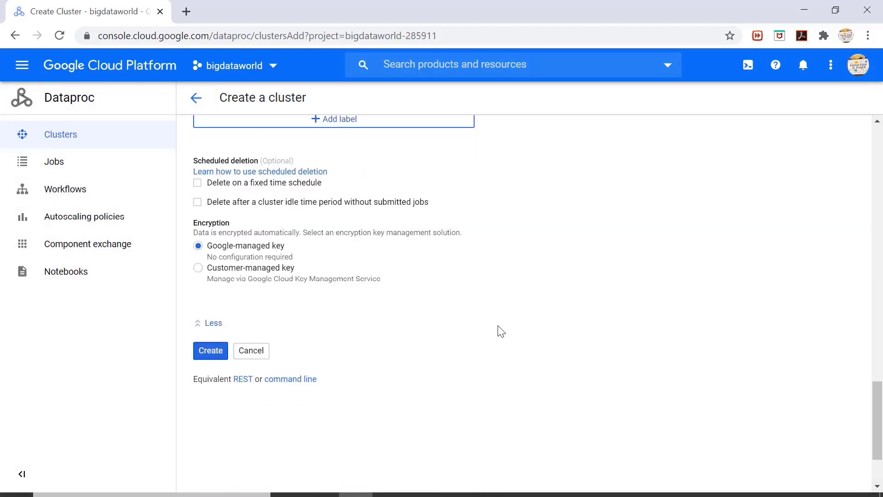
scroll(505, 333, up, 9)
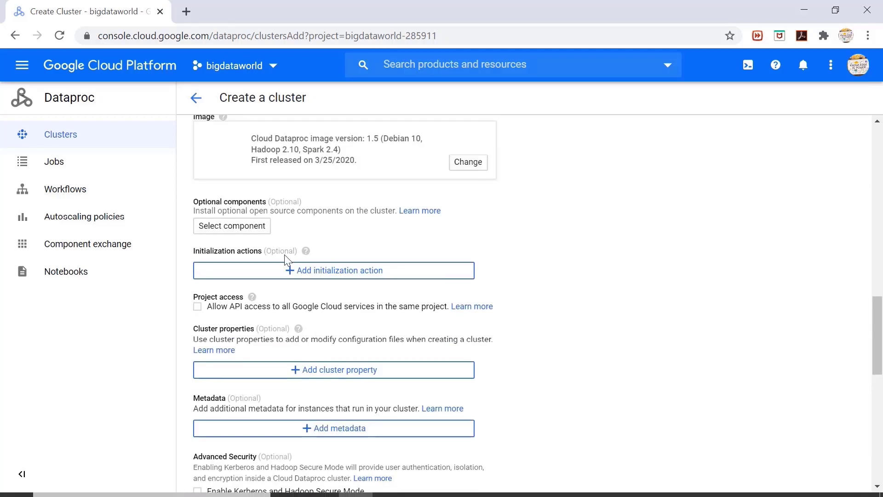
click(256, 230)
click(232, 107)
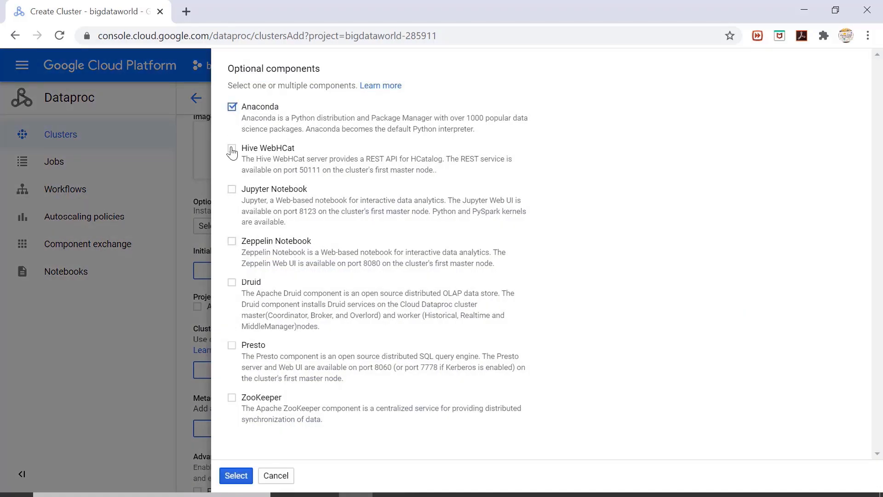
click(232, 148)
click(232, 189)
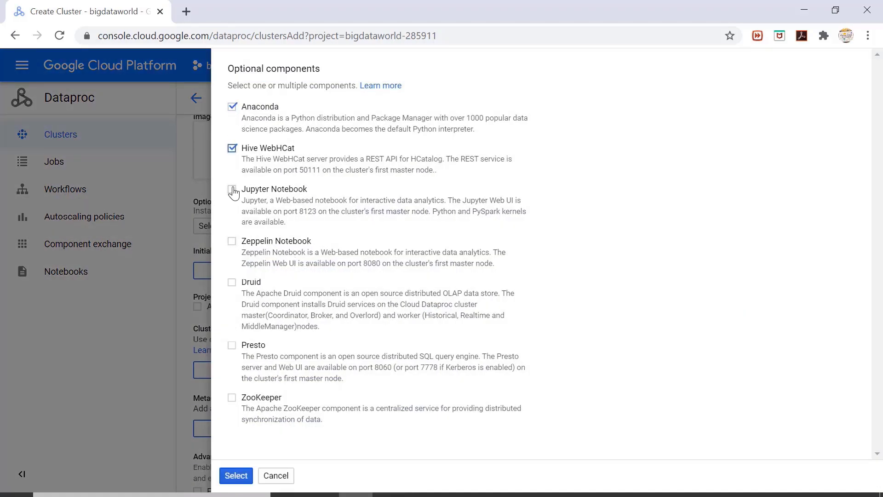
click(231, 244)
click(235, 477)
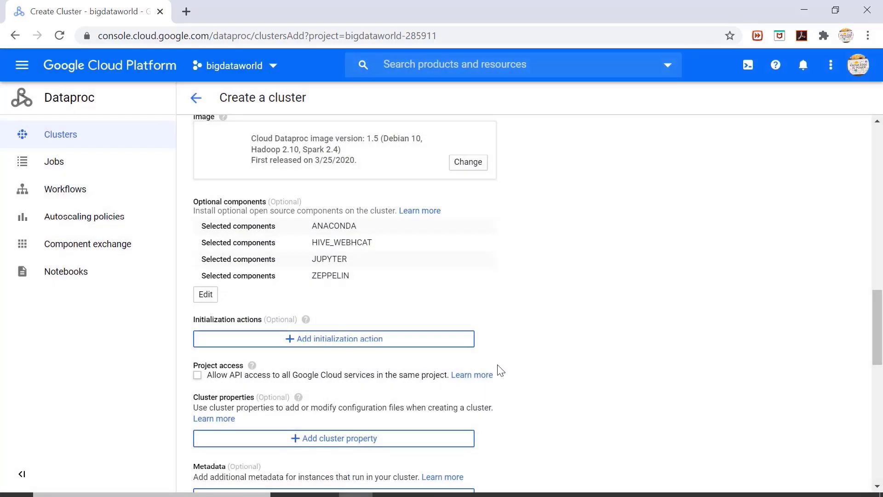
Review the cluster settings and create the bigdataworld cluster
scroll(501, 370, up, 12)
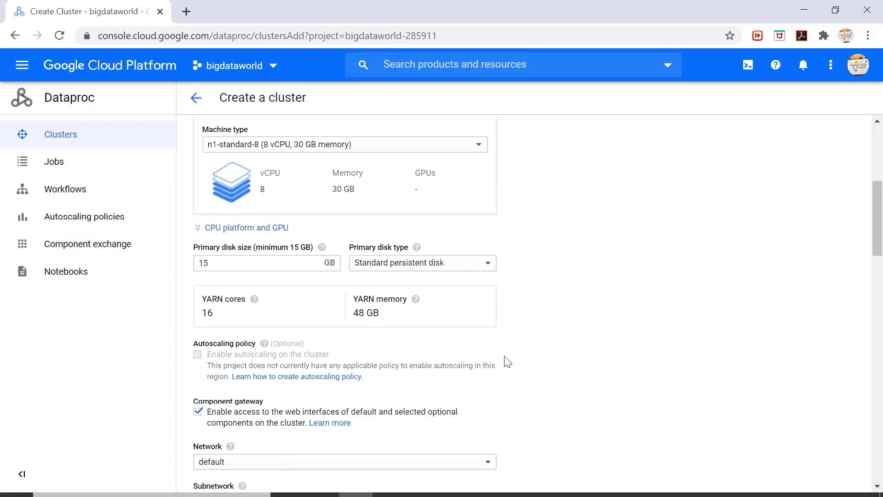
scroll(507, 362, down, 15)
scroll(505, 354, down, 4)
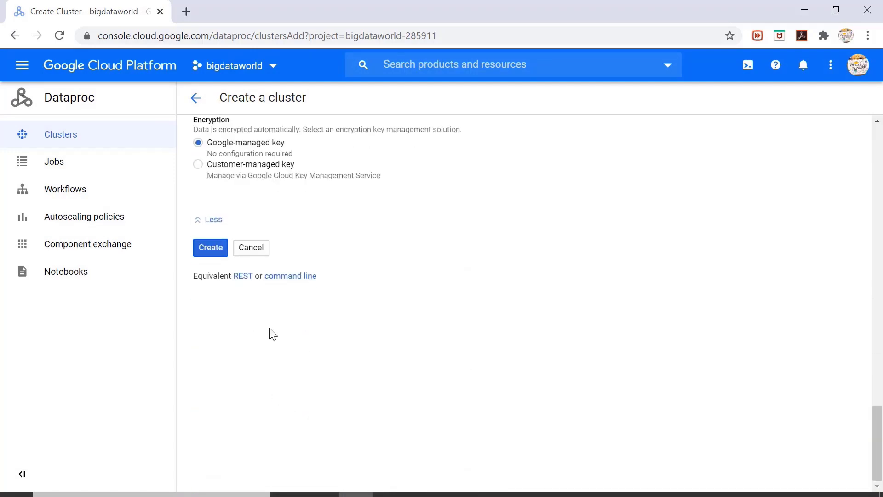
click(210, 251)
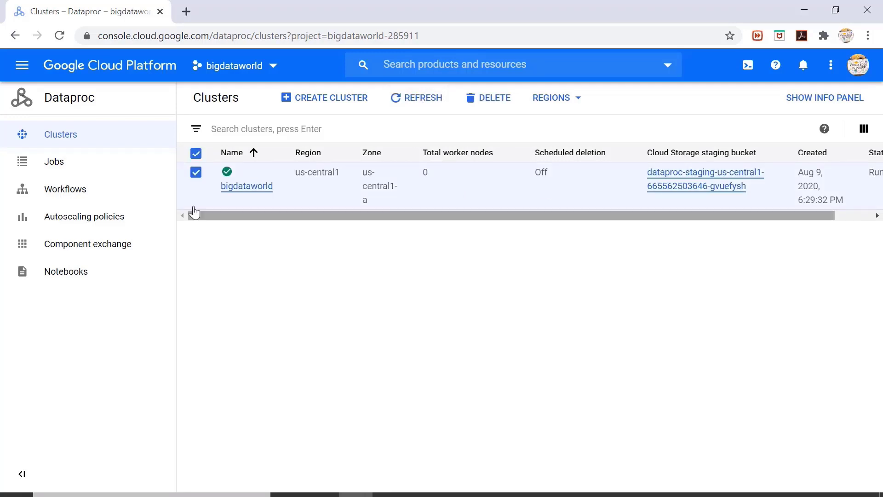
Deselect the bigdataworld cluster in the list and open the VM instances in its details
click(196, 173)
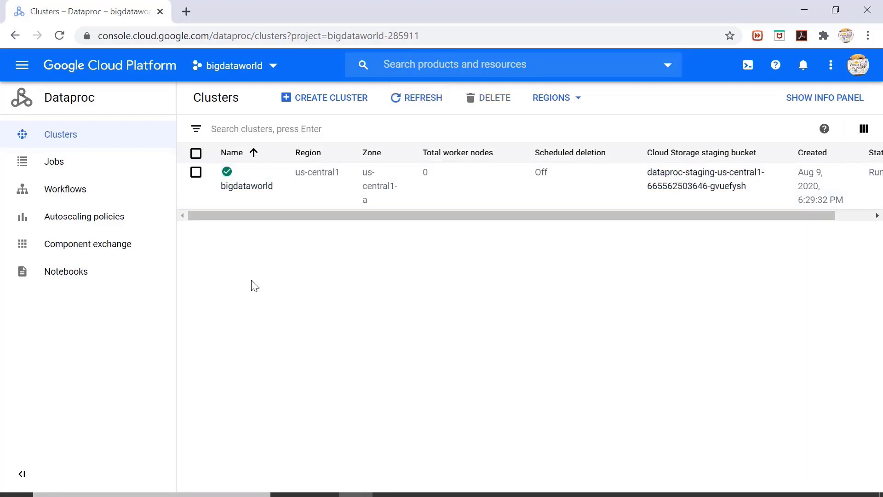
click(247, 186)
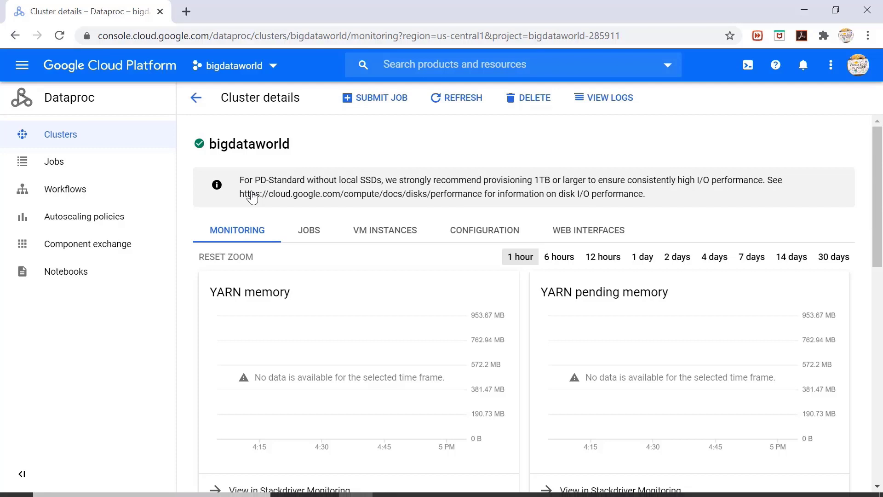
click(388, 246)
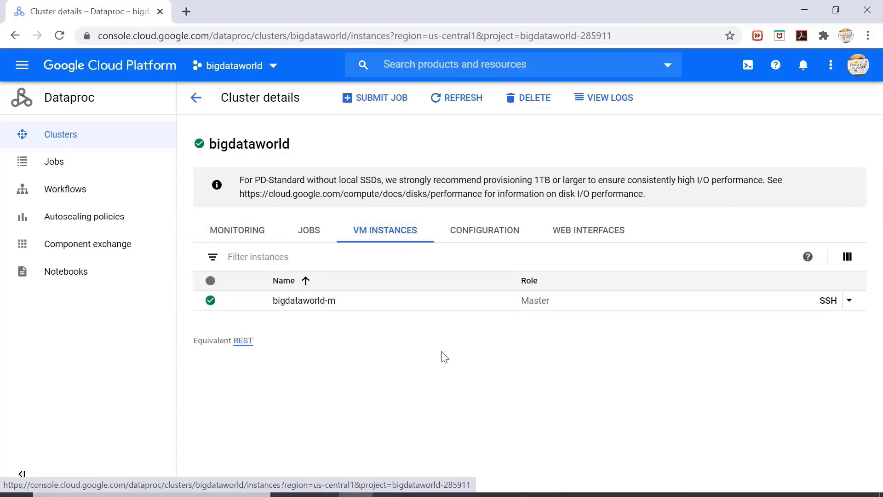
Connect over SSH to the master instance bigdataworld-m and run spark-shell
click(818, 303)
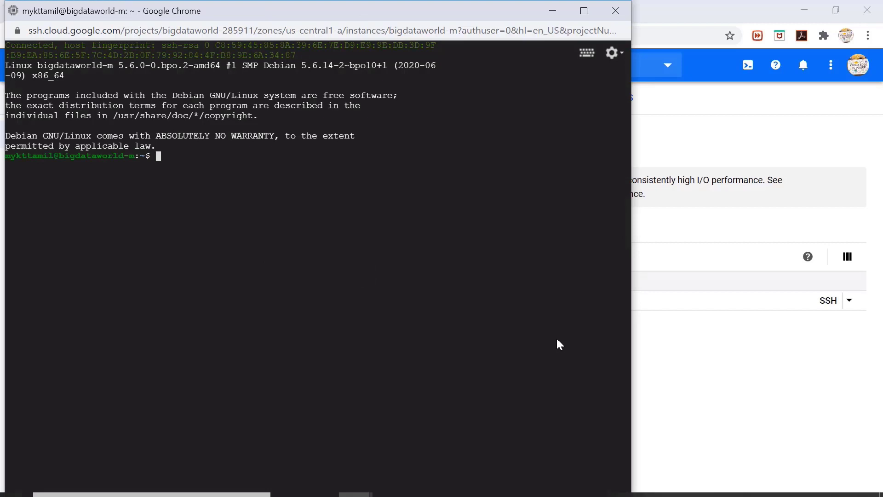
text(spark-shell)
key(Return)
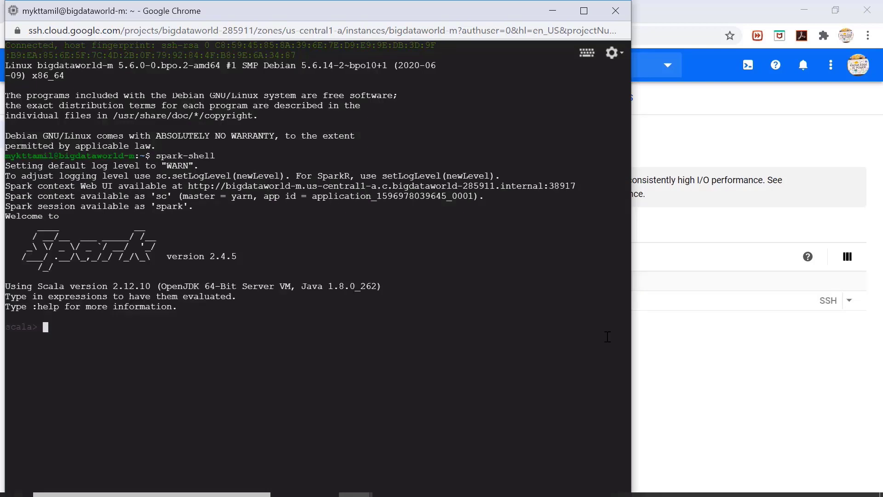
Open another SSH session to bigdataworld-m and list the HDFS user directory with hadoop fs -ls /user
click(827, 305)
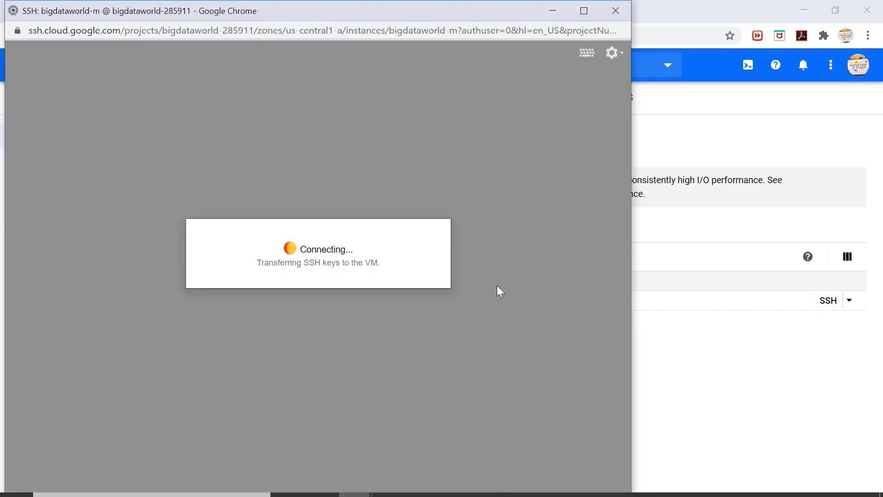
text(hadoop fs -ls )
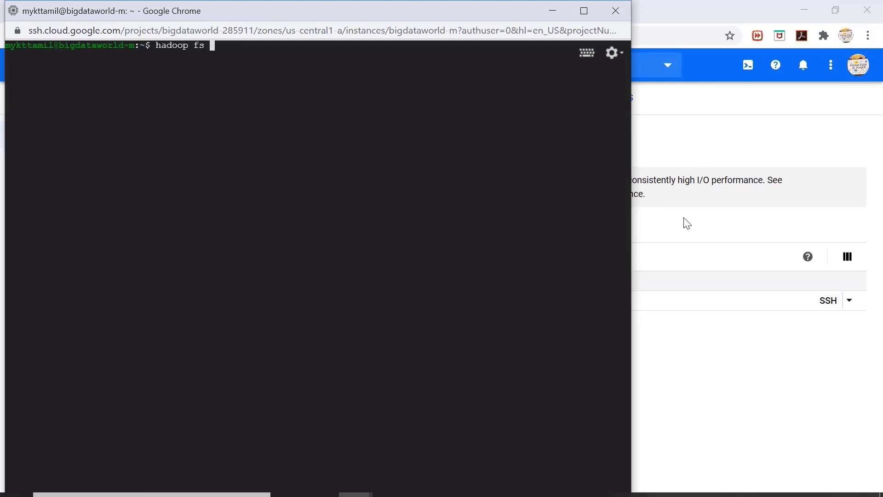
text(/user)
key(Return)
Return to the cloud console and open the Storage browser to show the project's buckets
click(681, 222)
click(21, 65)
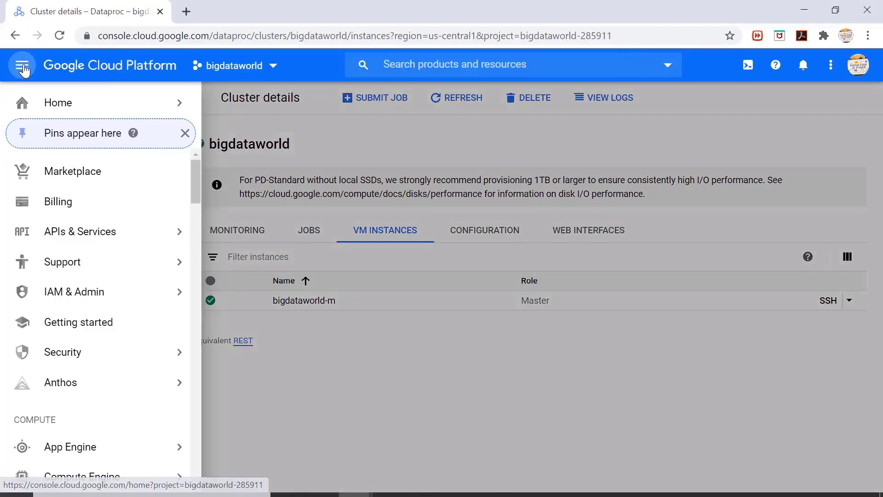
mouse_move(69, 299)
scroll(69, 299, down, 12)
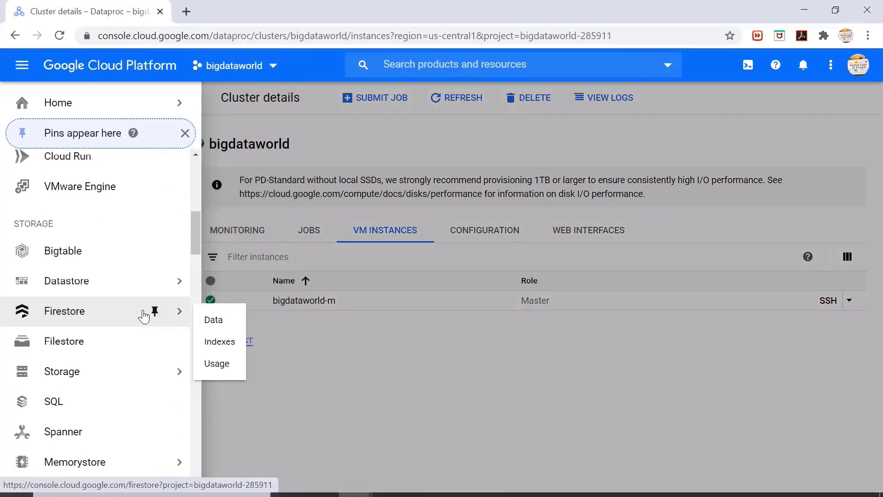
scroll(147, 303, up, 3)
mouse_move(87, 212)
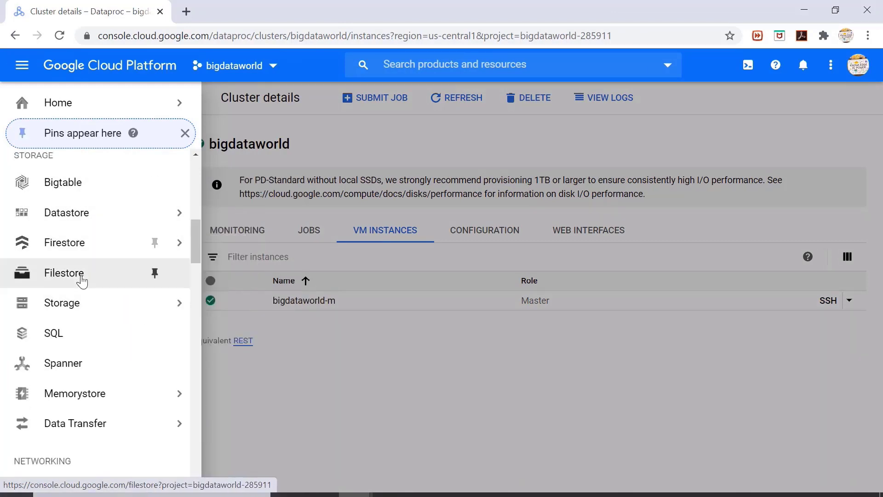
click(227, 314)
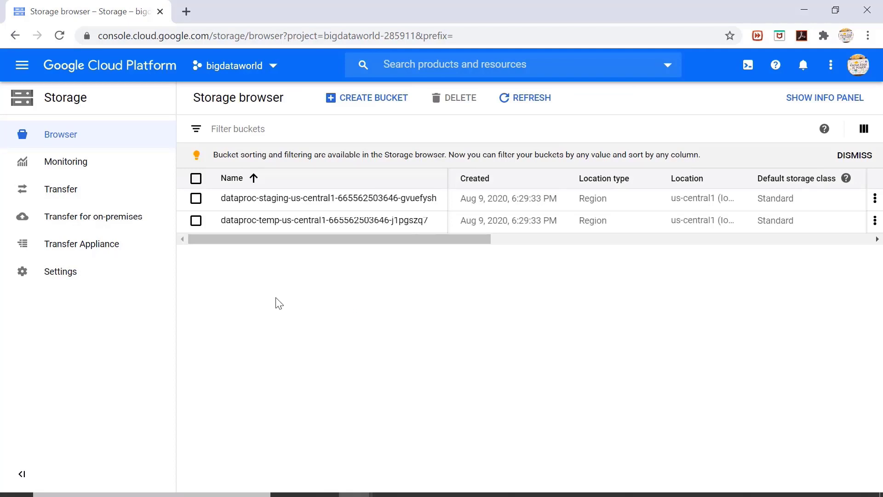
Create a storage bucket named mykttamildata with the default Multi-region location type and the us location
drag(340, 238, 292, 239)
click(361, 100)
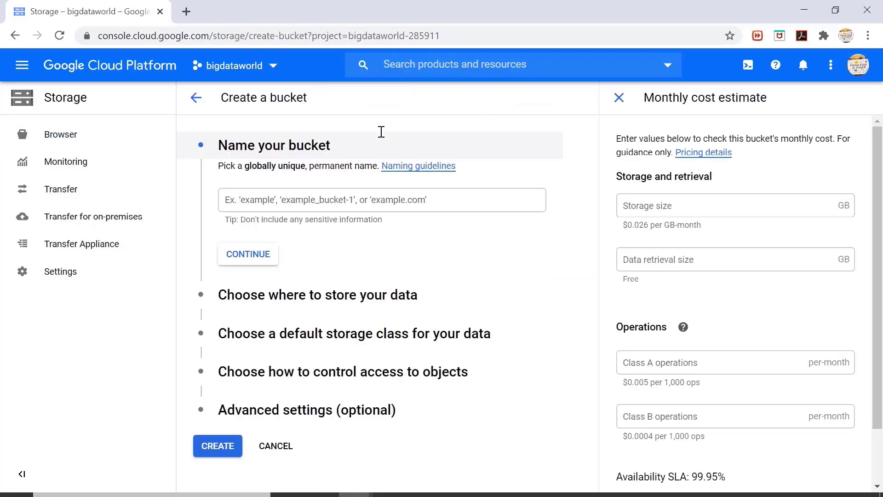
text(mykttamil)
text(dat)
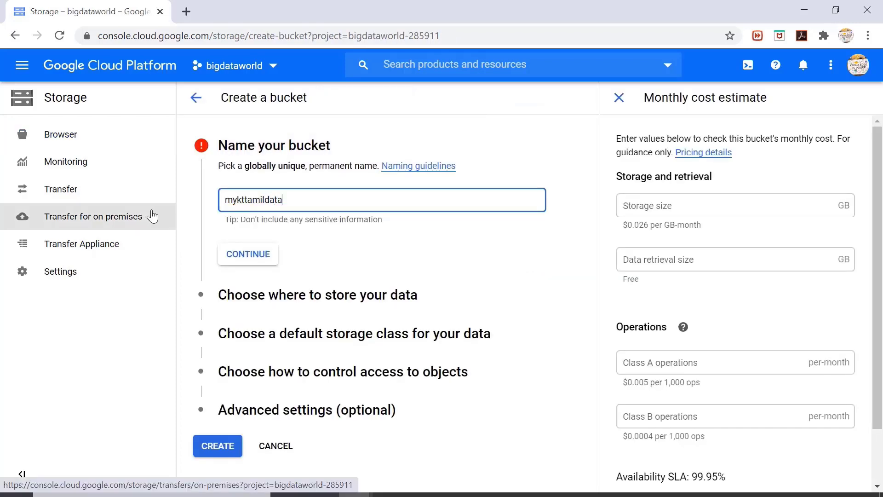
click(255, 258)
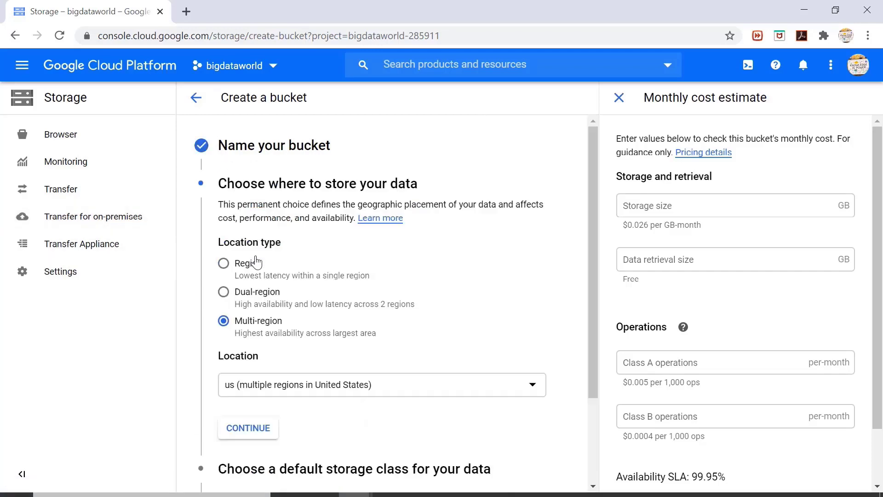
scroll(416, 318, down, 3)
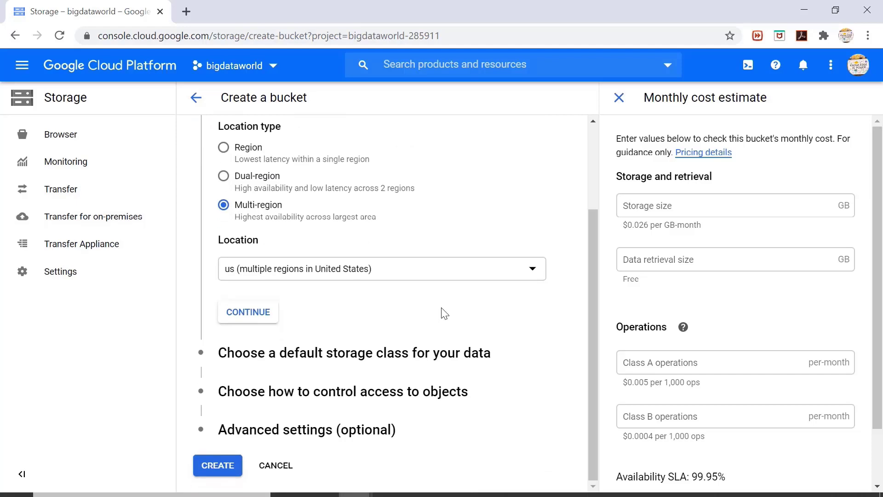
click(224, 468)
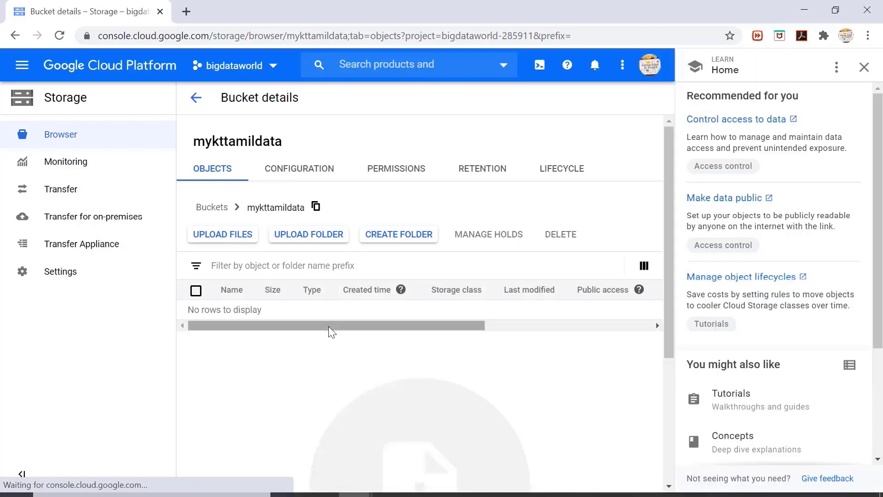
Upload the file Employee data.xls into the mykttamildata bucket
click(223, 234)
double_click(198, 101)
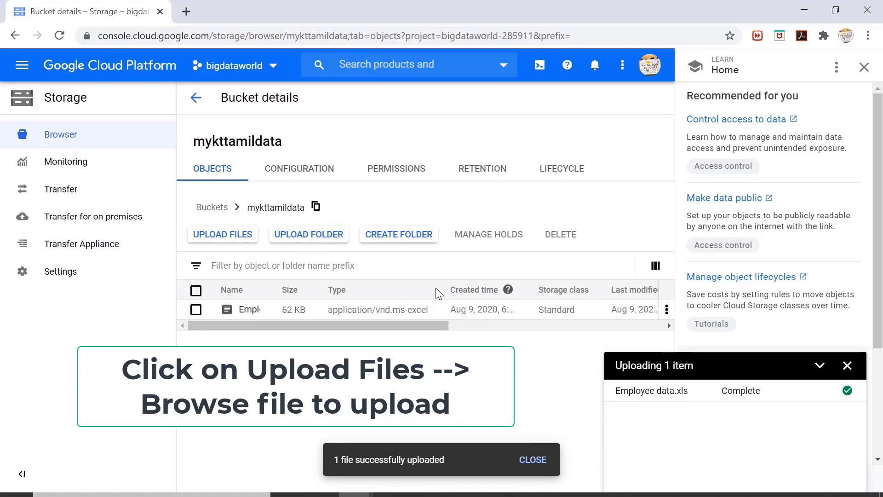
Switch to the bigdataworld-m SSH terminal and run the commands from the notes that add the gcsfuse repository and update the package lists
key(alt+Tab)
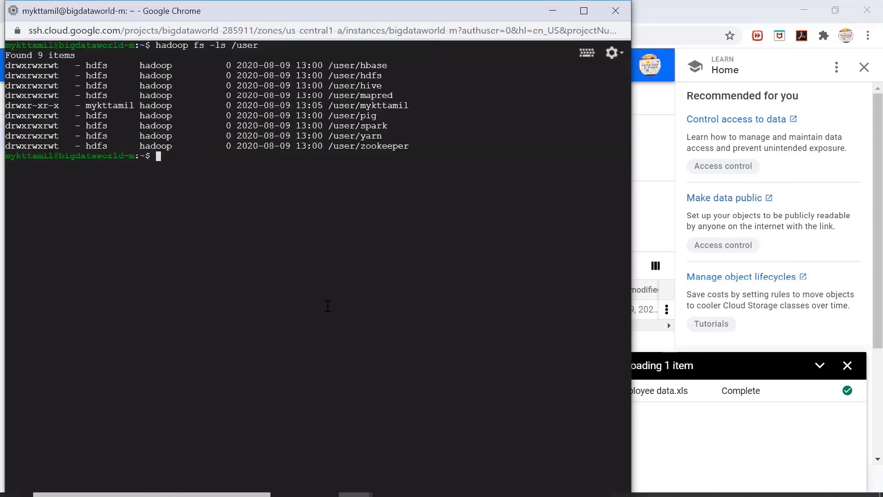
key(alt+Tab)
click(315, 265)
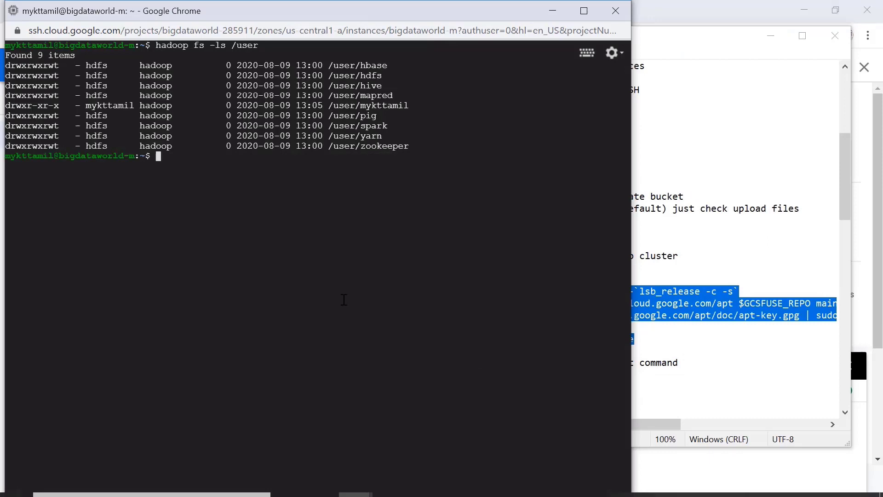
key(ctrl+v)
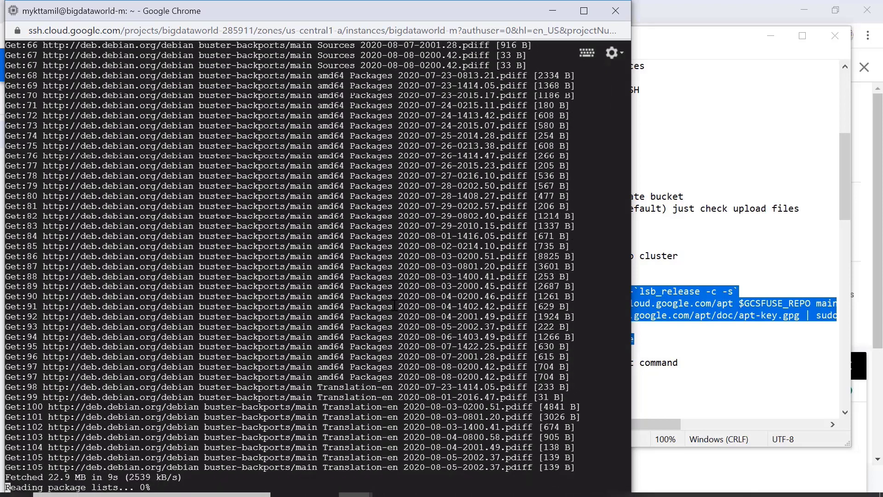
Install gcsfuse with sudo apt-get install gcsfuse, answering Y to continue
text(sudo apt-get install gcsfuse)
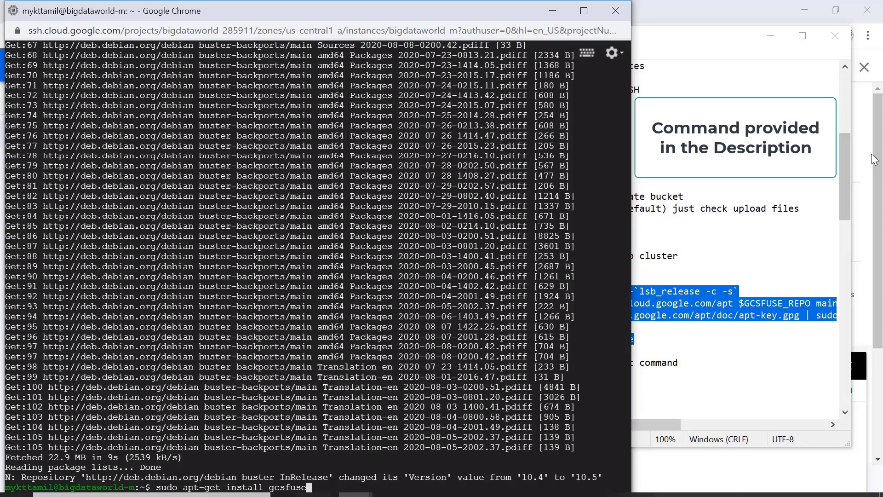
scroll(736, 229, down, 5)
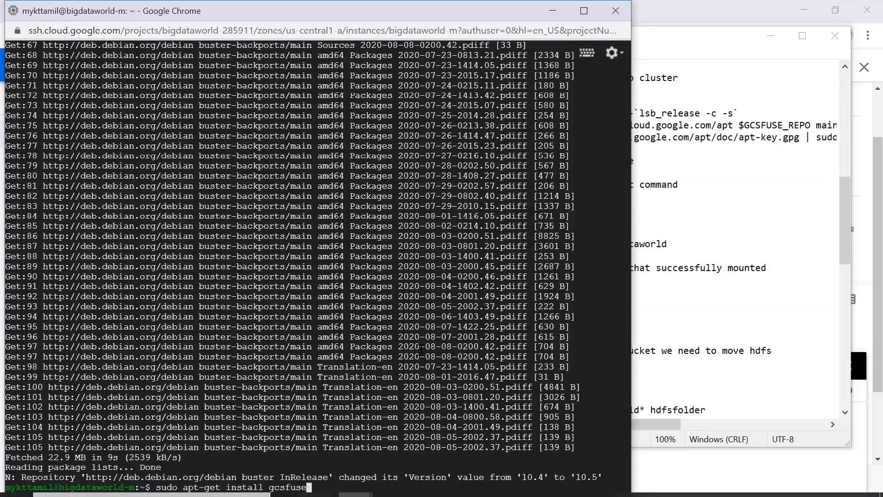
key(Return)
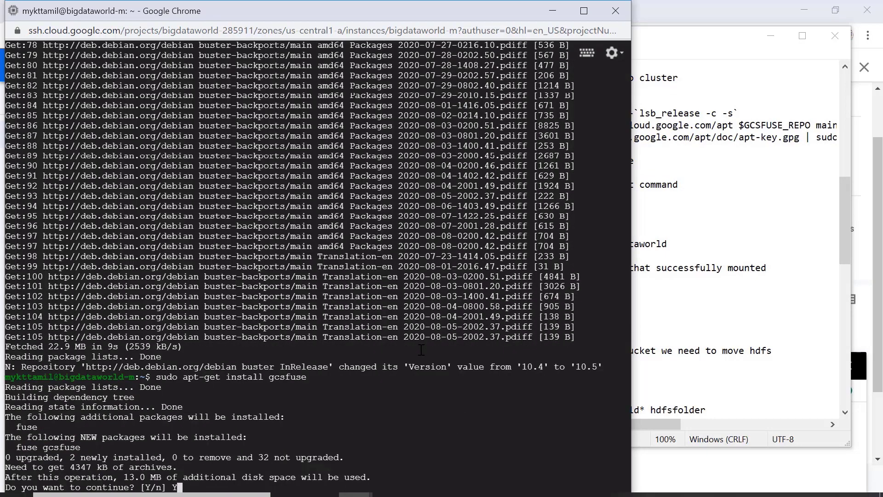
text(Y)
key(Return)
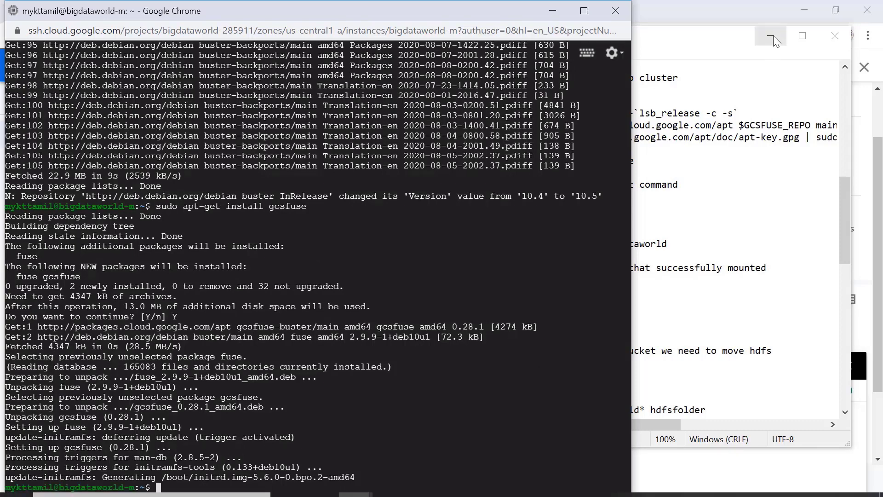
Clear the terminal and mount the mykttamildata bucket on the bigdataworld directory with gcsfuse, checking the command syntax in GCP Steps.txt
scroll(736, 184, down, 2)
key(ctrl+l)
text(gcsfus)
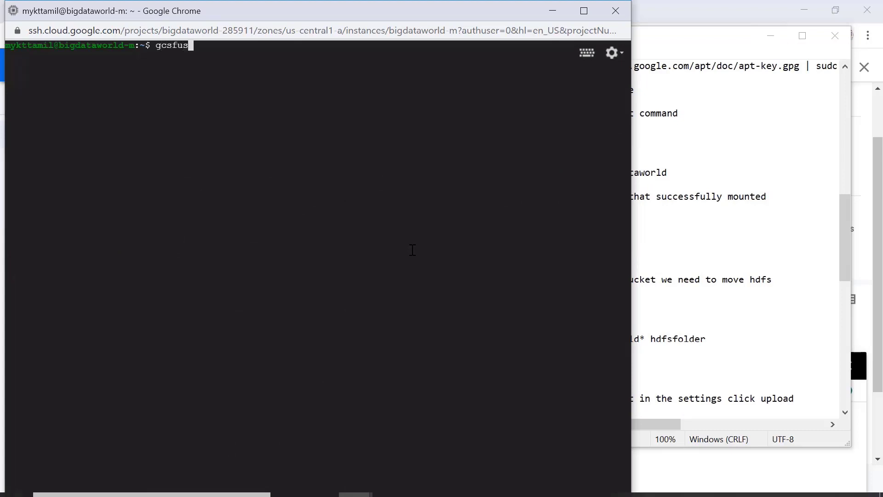
text(e mykttamildata)
double_click(669, 174)
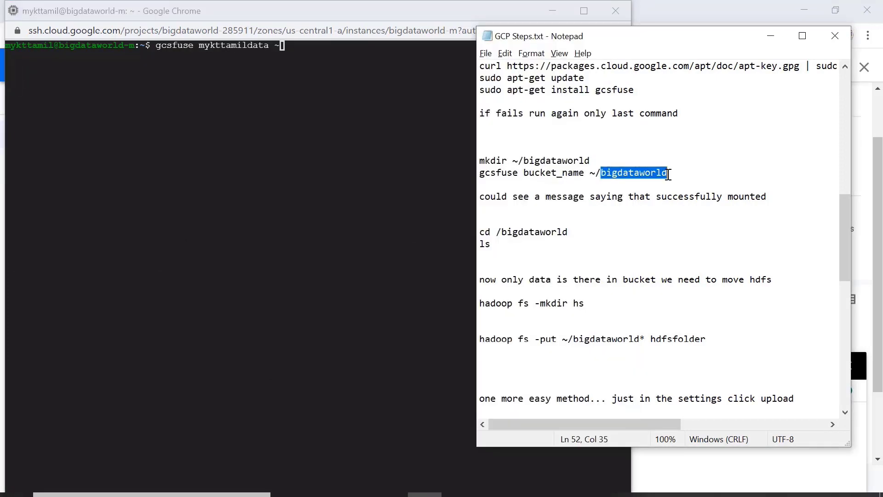
click(773, 35)
text(~)
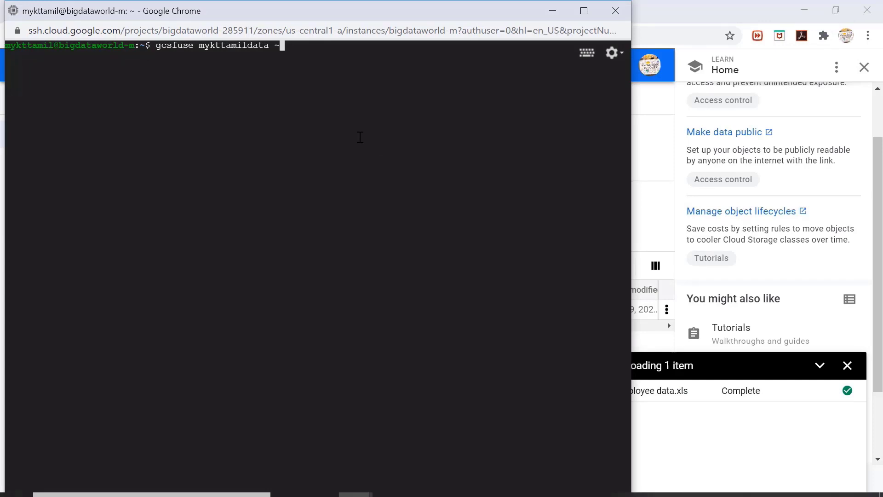
text(bigdataworld)
key(Return)
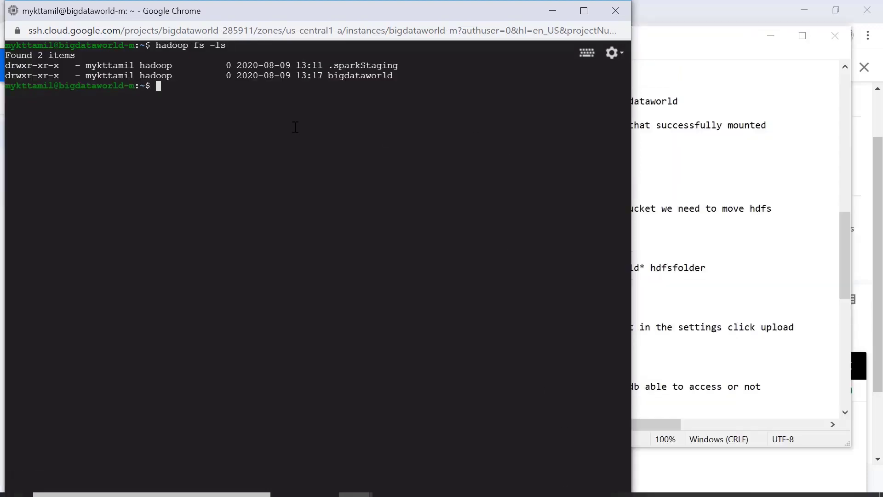
List the HDFS user directory with hadoop fs -ls /user
text(hadoop fs -put)
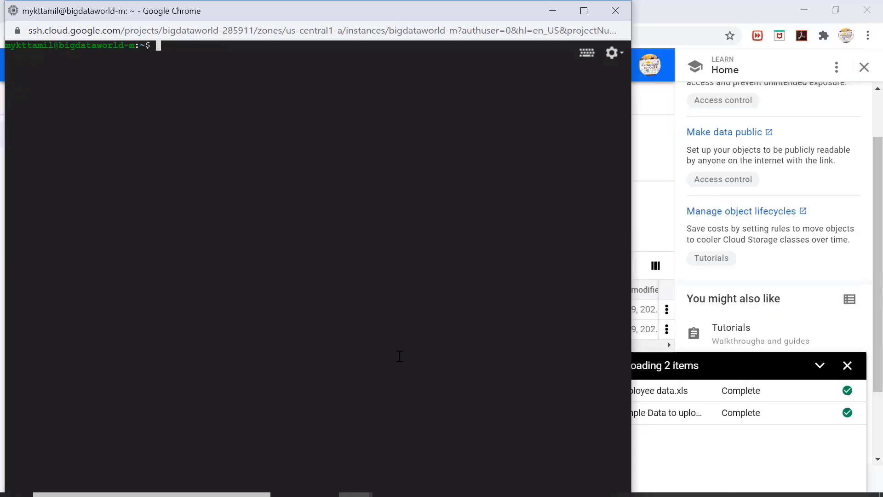
text(hdaoop fs -ls /user)
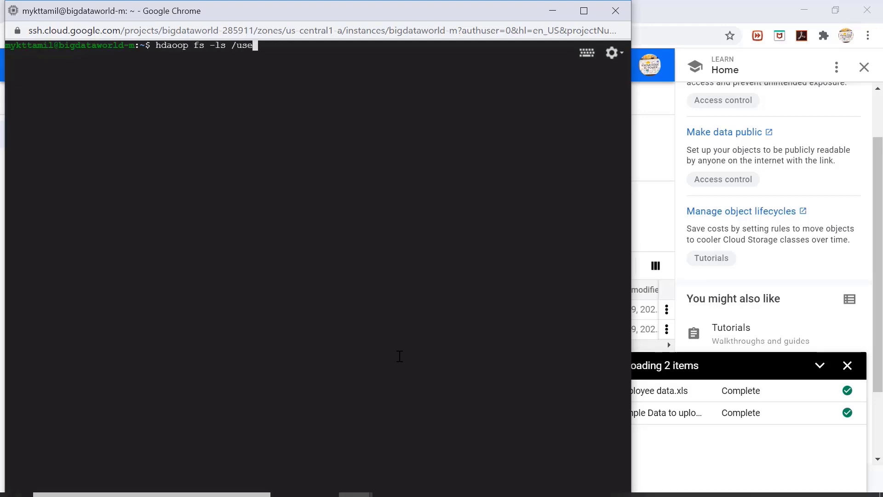
key(Return)
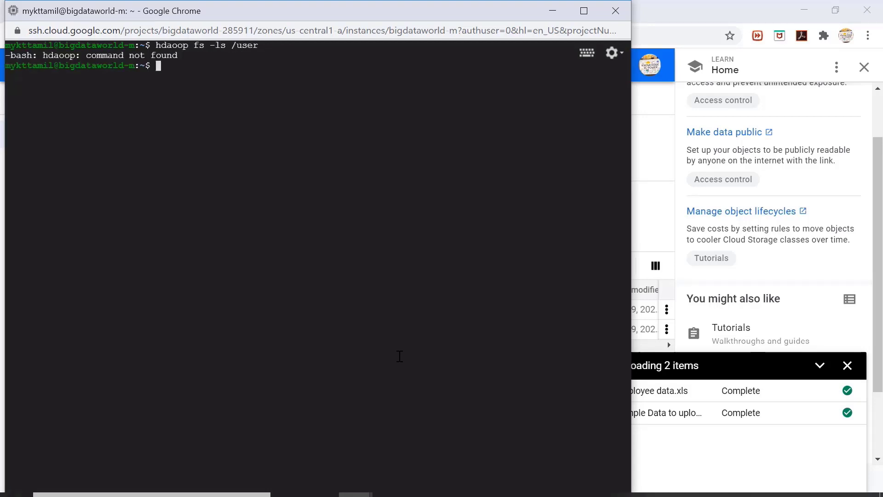
text(hadoop fs -ls /user)
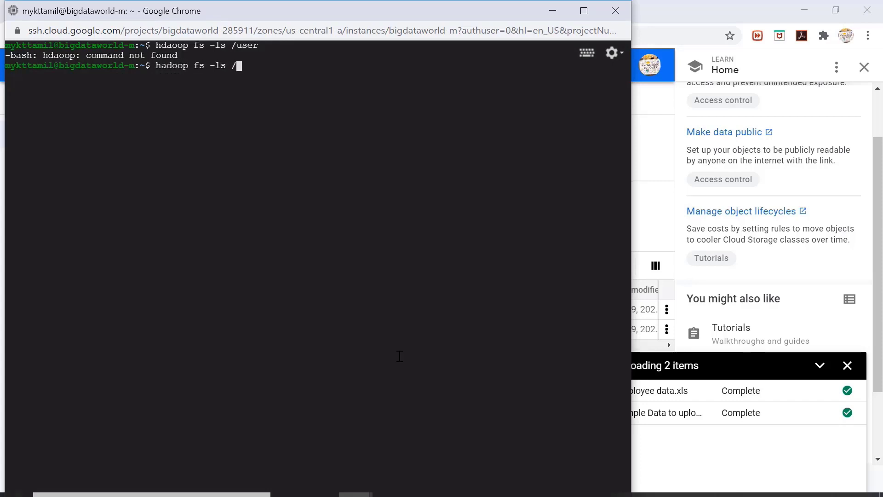
key(Return)
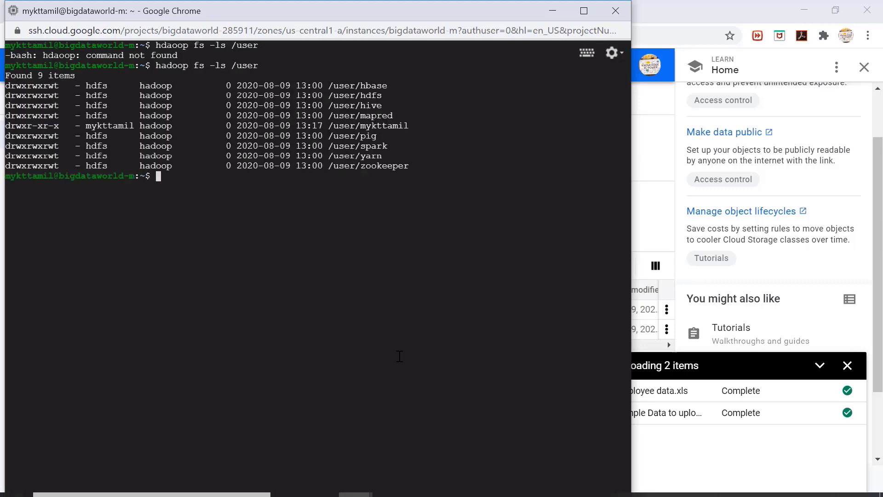
Create the HDFS directory /user/practice/ with hadoop fs -mkdir, print the working directory and clear the terminal
text(hadoop fs -mkdir )
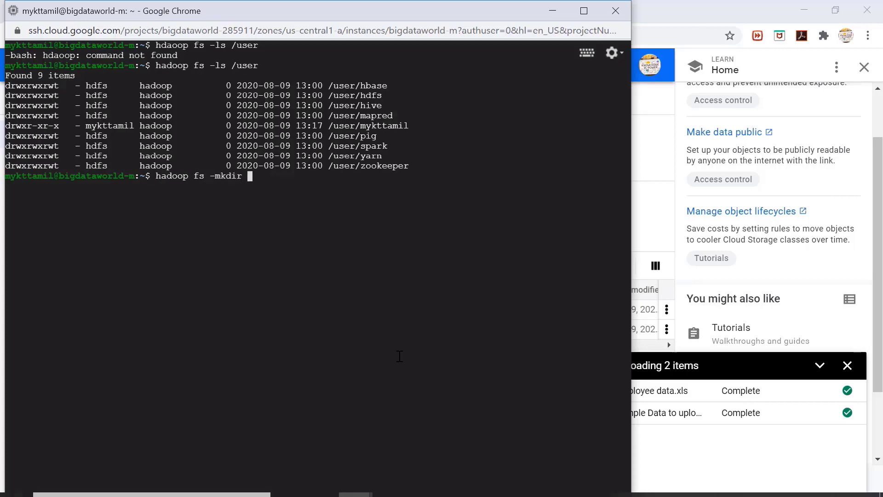
text(/user/practiv)
text(e/)
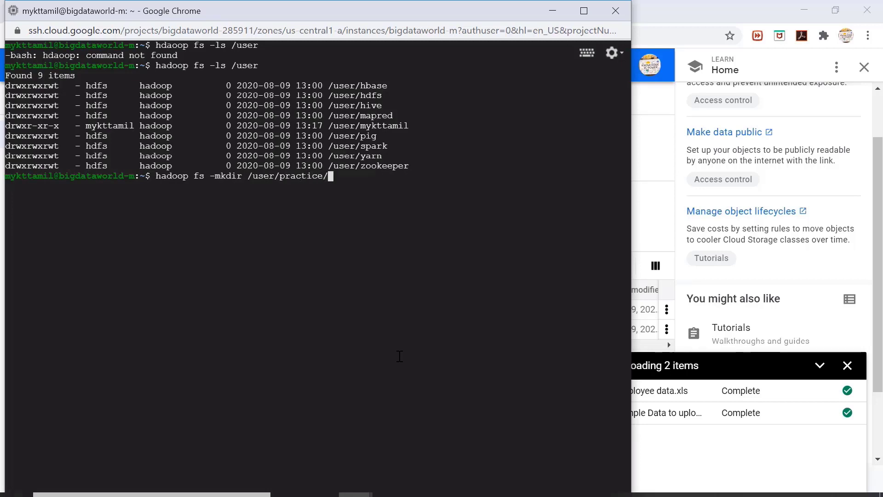
key(Return)
text(pwd)
key(Return)
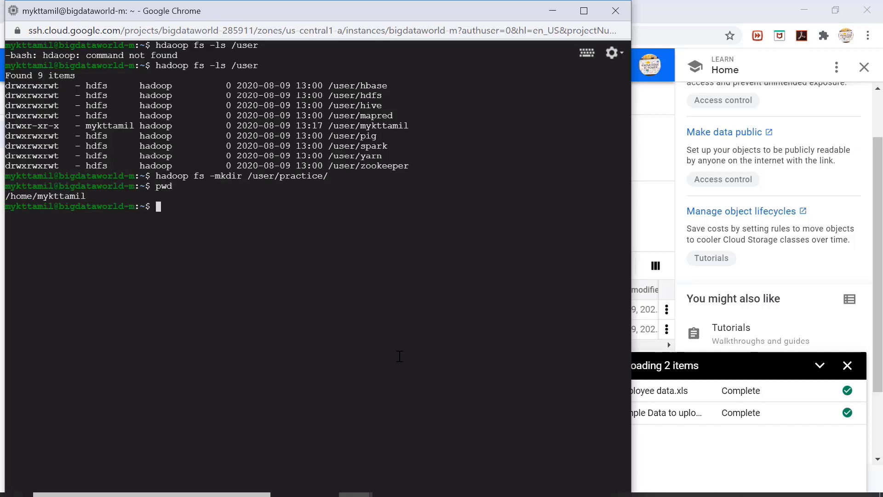
key(ctrl+l)
Upload Employee_data.xls from the local Downloads data folder to the instance through the SSH session's file upload
click(619, 55)
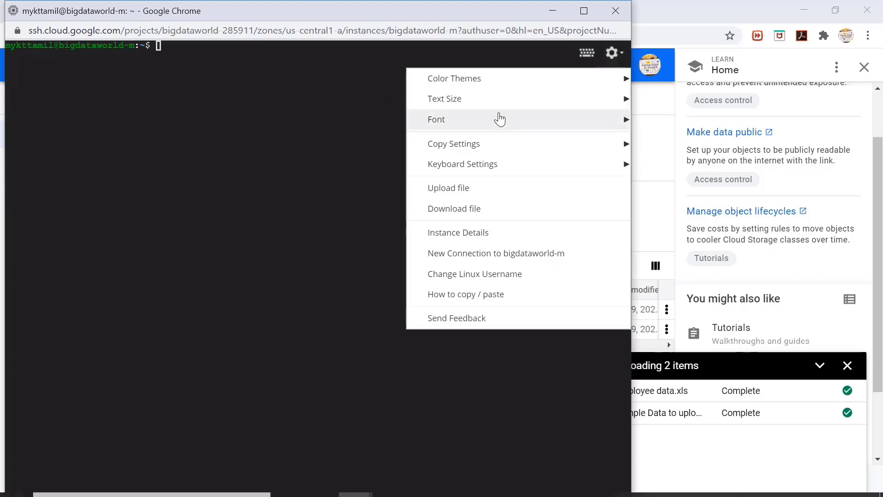
click(460, 188)
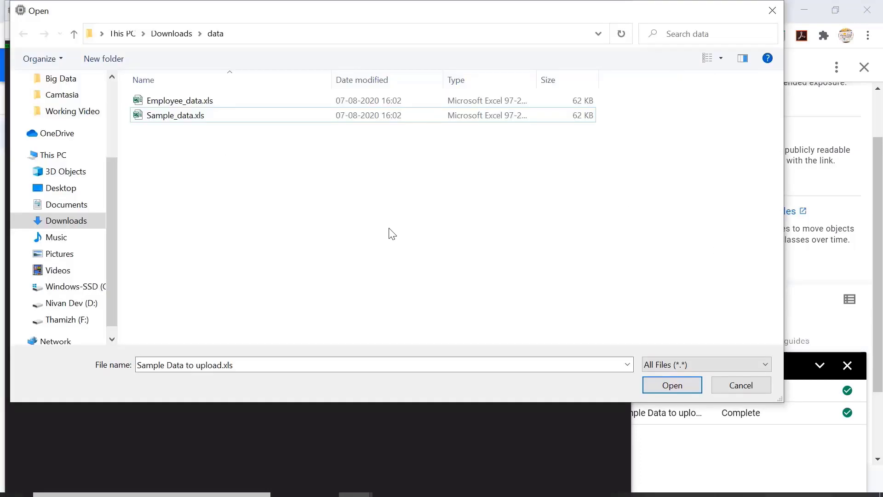
click(185, 116)
click(184, 103)
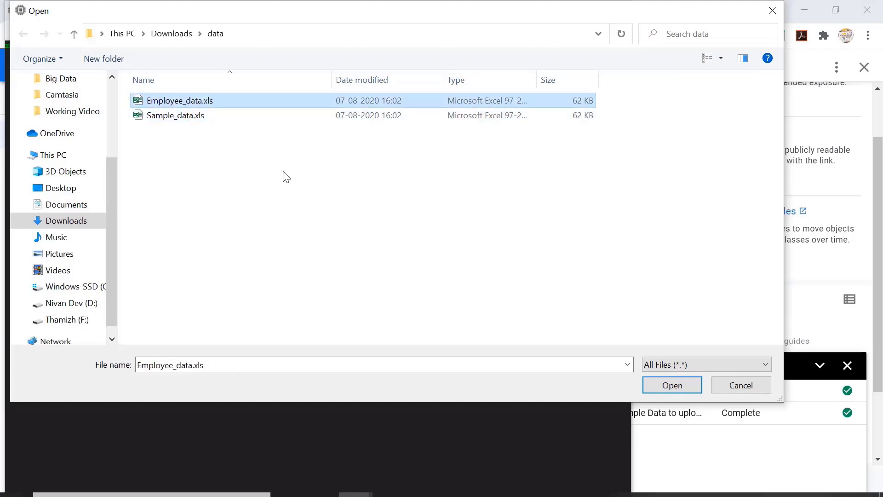
click(693, 387)
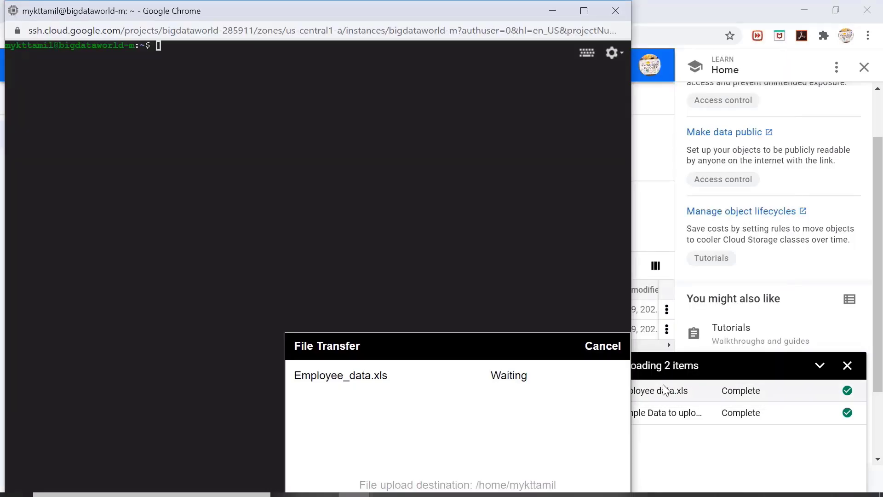
click(847, 365)
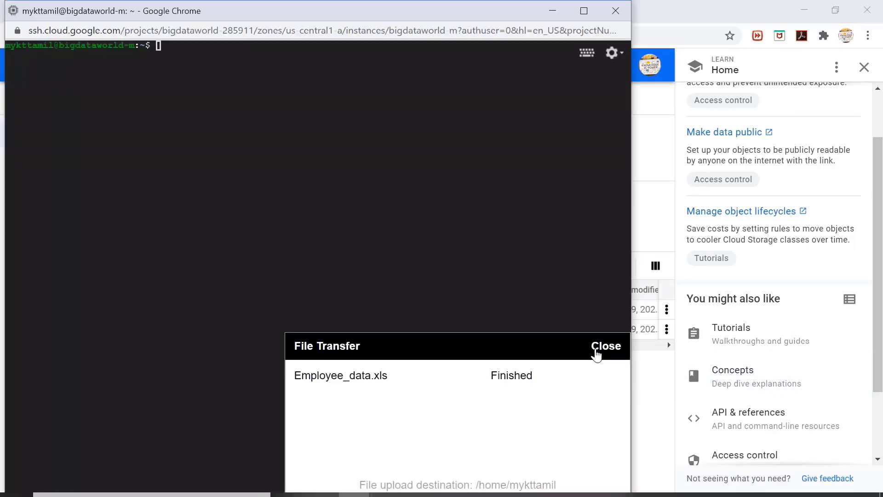
Print the working directory of the SSH session and list its files with pwd and ls
click(252, 92)
text(pwd)
key(Return)
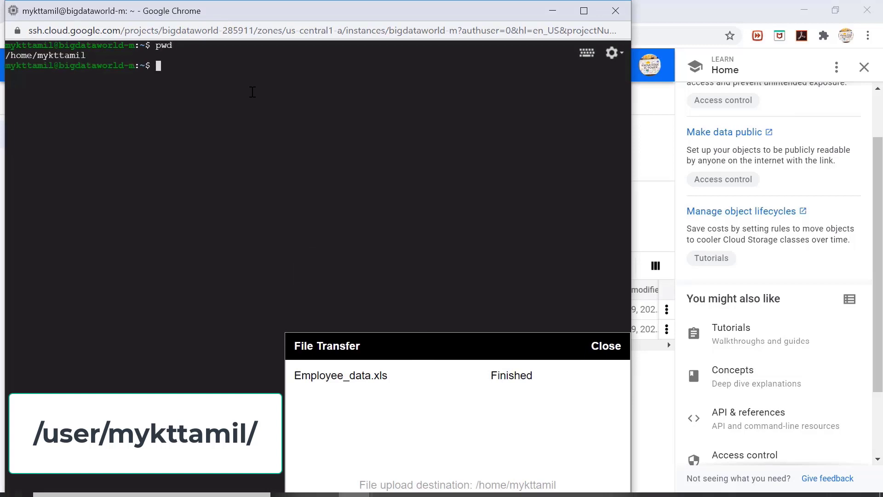
text(ls)
key(Return)
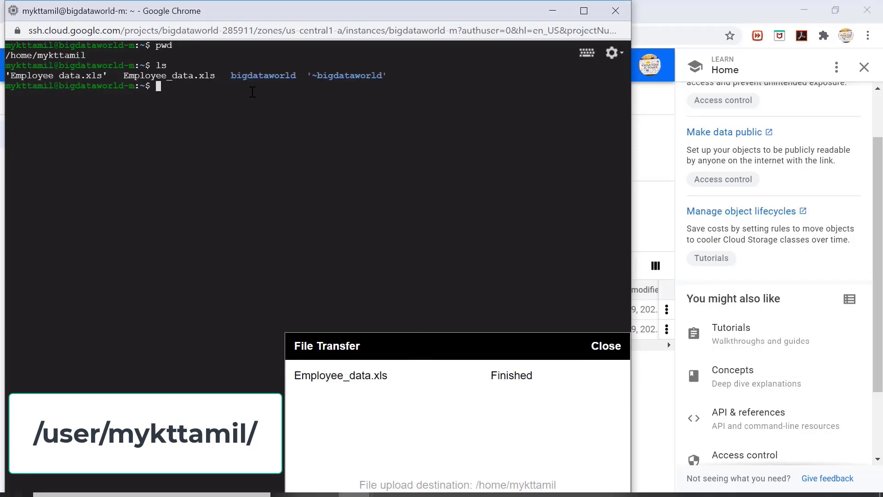
Copy Employee_data.xls into the HDFS directory /user/practice with hadoop fs -put
text(h)
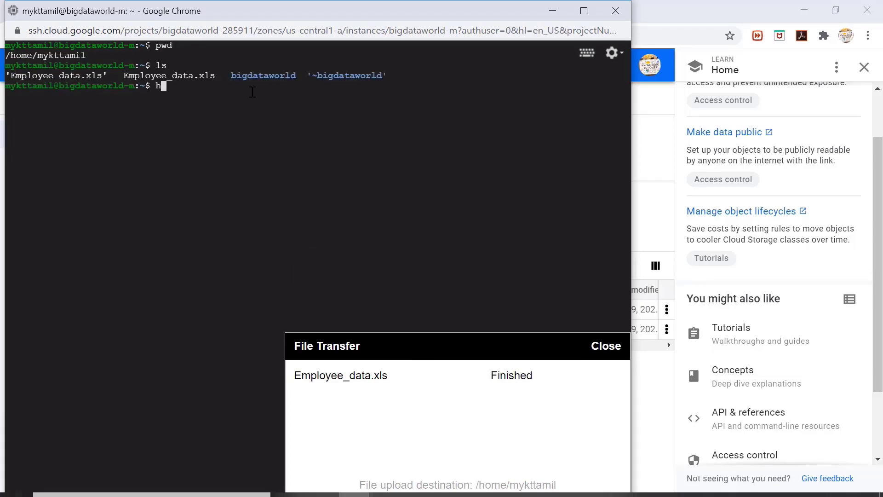
text(adoop fs -put Empl)
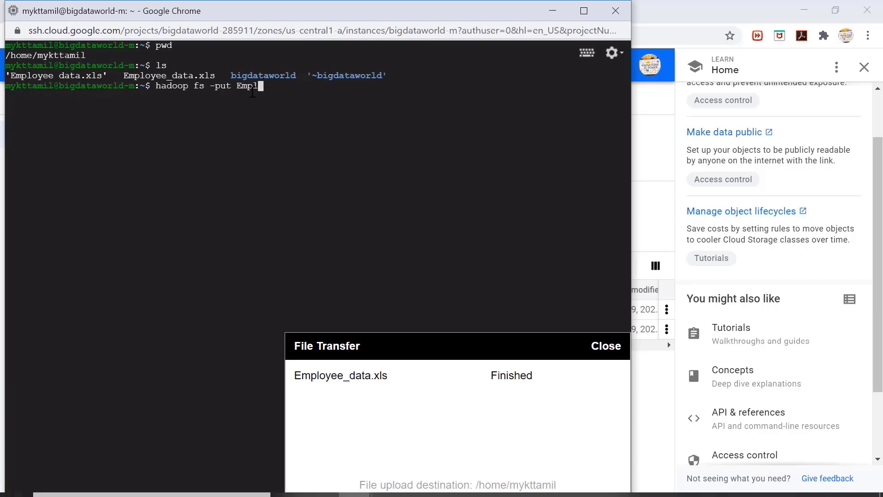
text(oyee_data.xls /user)
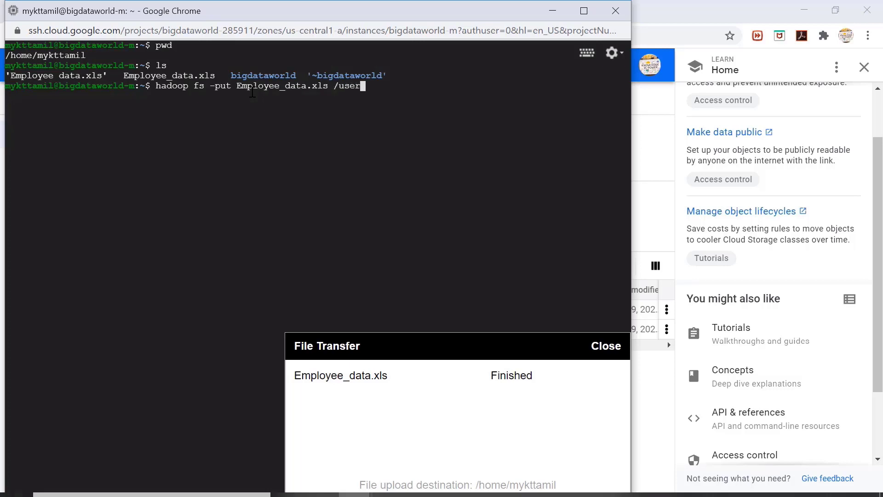
text(/practice)
key(Return)
List the contents of the HDFS directory /user/practice with hadoop fs -ls and enter clear at the prompt
text(h)
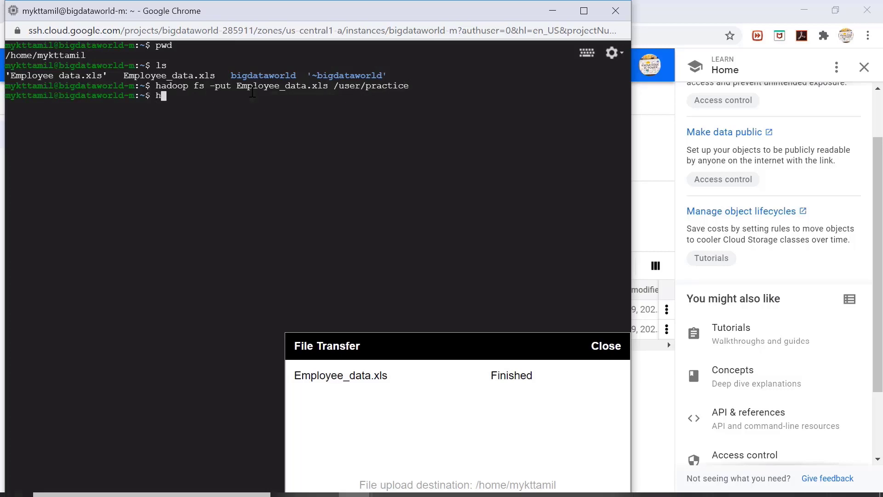
text(adoop fs -ls /user/pract)
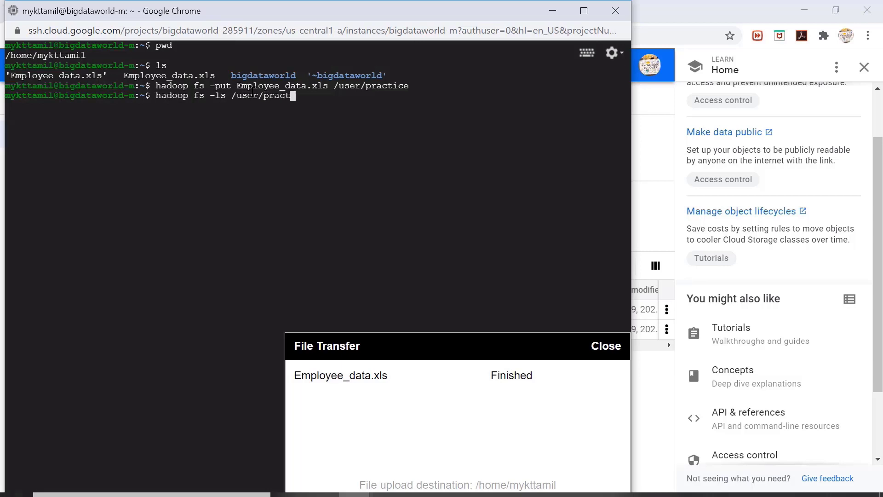
text(ice)
key(Return)
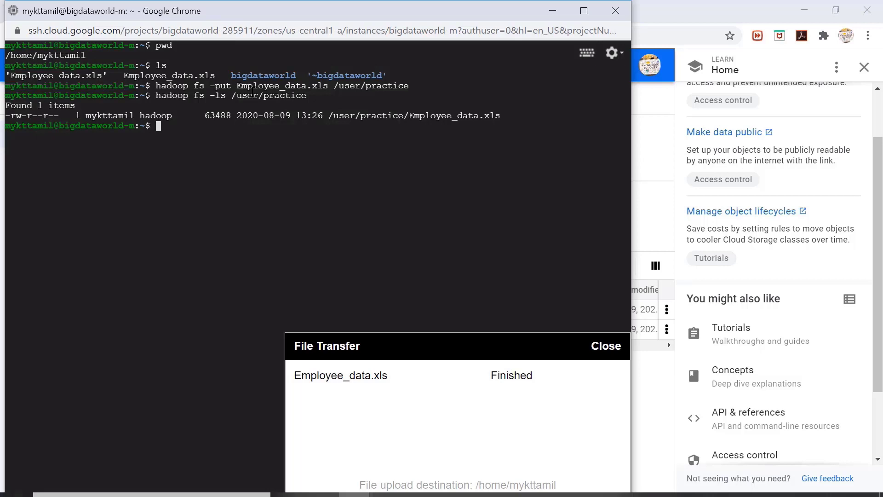
text(clear)
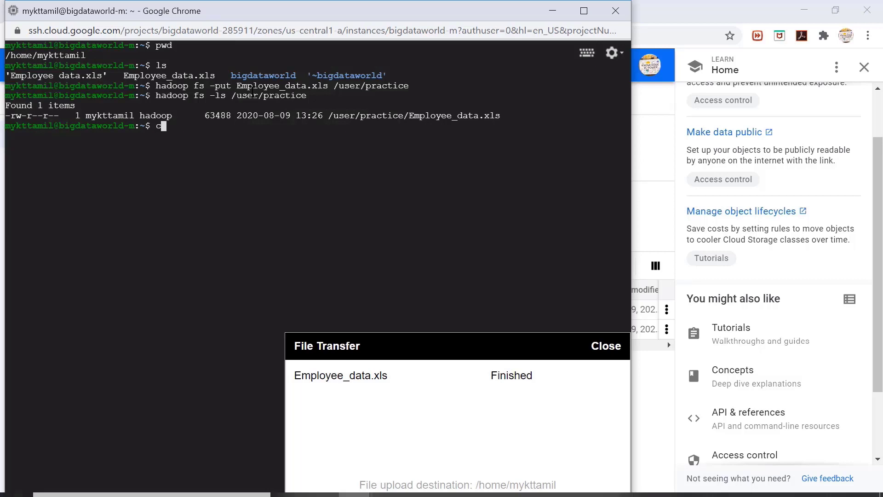